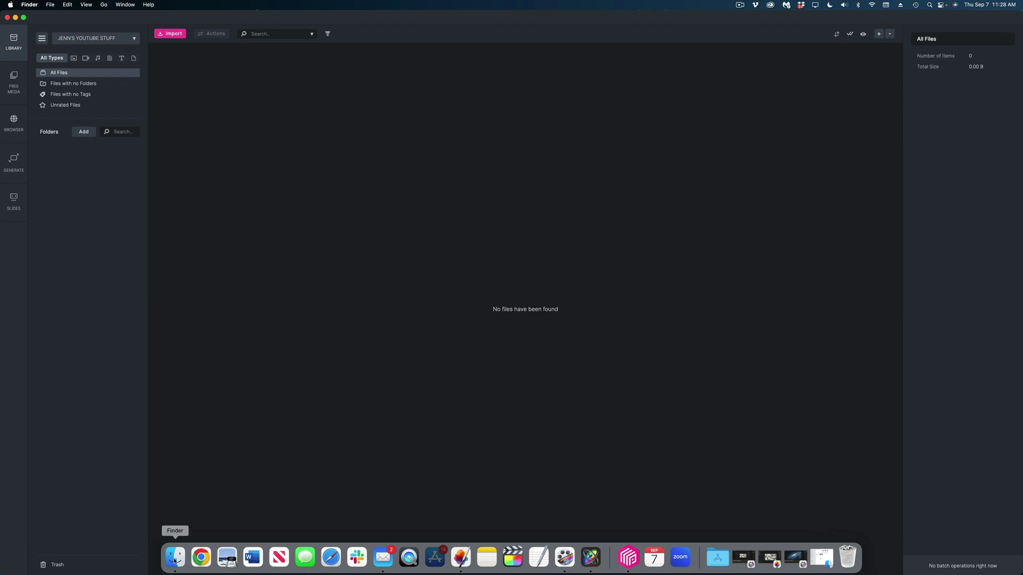
Drag the SELECTS folder from Finder into MediaPlace and import its 7 files.
{"action": "left_click", "coordinate": [175, 558]}
{"action": "left_click_drag", "start_coordinate": [590, 348], "coordinate": [267, 155]}
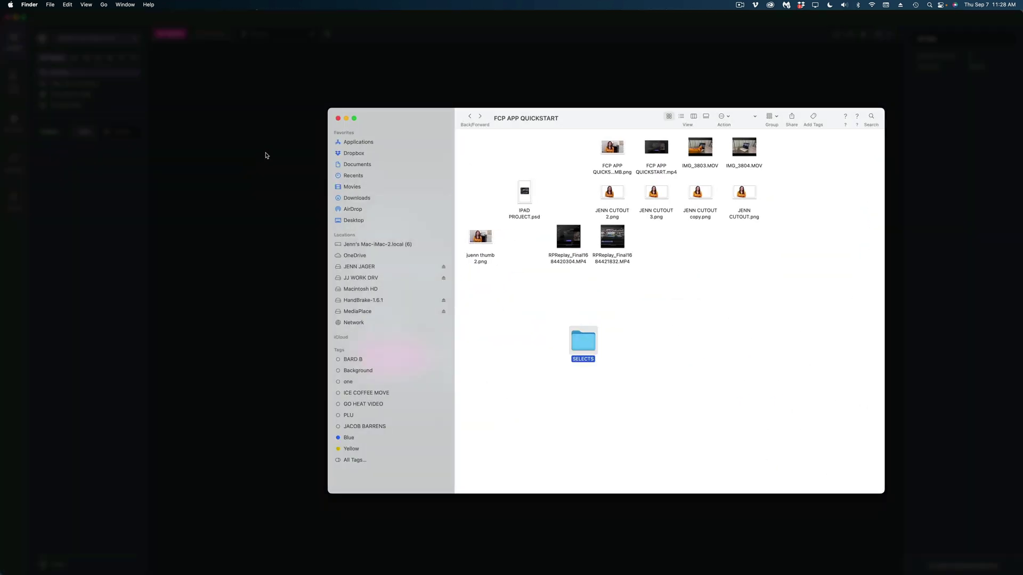
{"action": "left_click", "coordinate": [347, 120]}
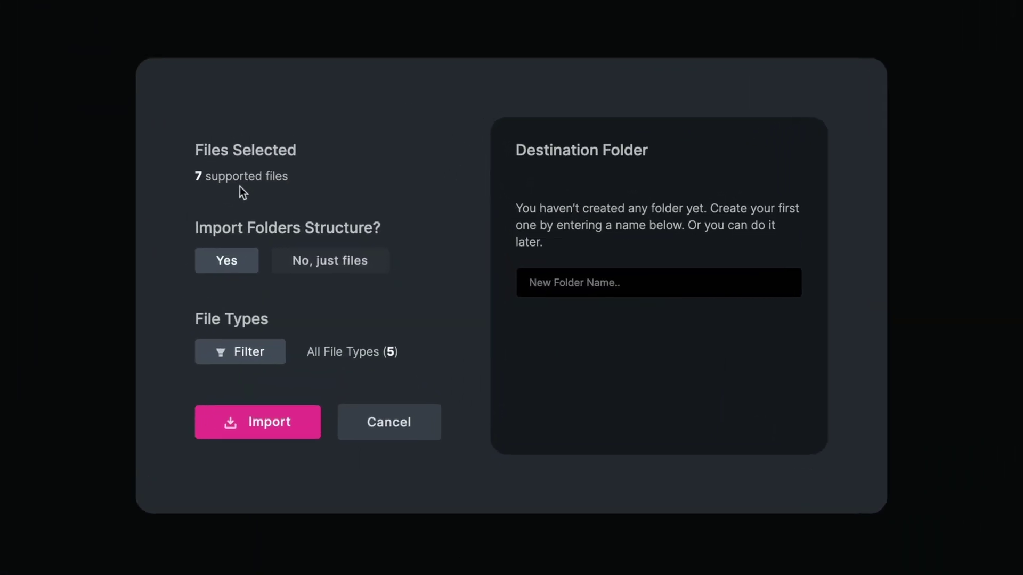
{"action": "left_click", "coordinate": [258, 422]}
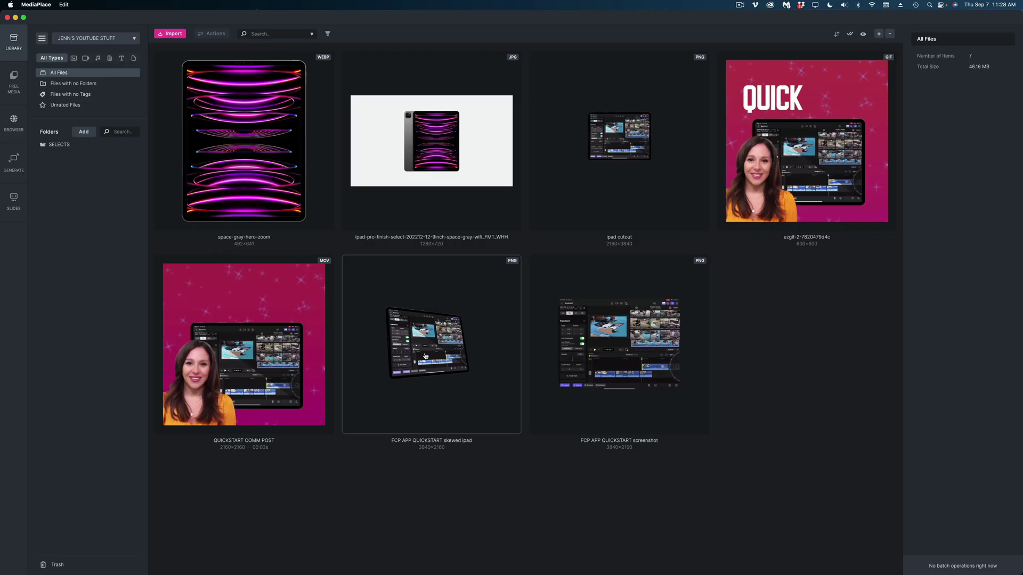
Switch to the Baptist Health library and view the TECHNOLOGY 15 clip's details.
{"action": "left_click", "coordinate": [67, 38]}
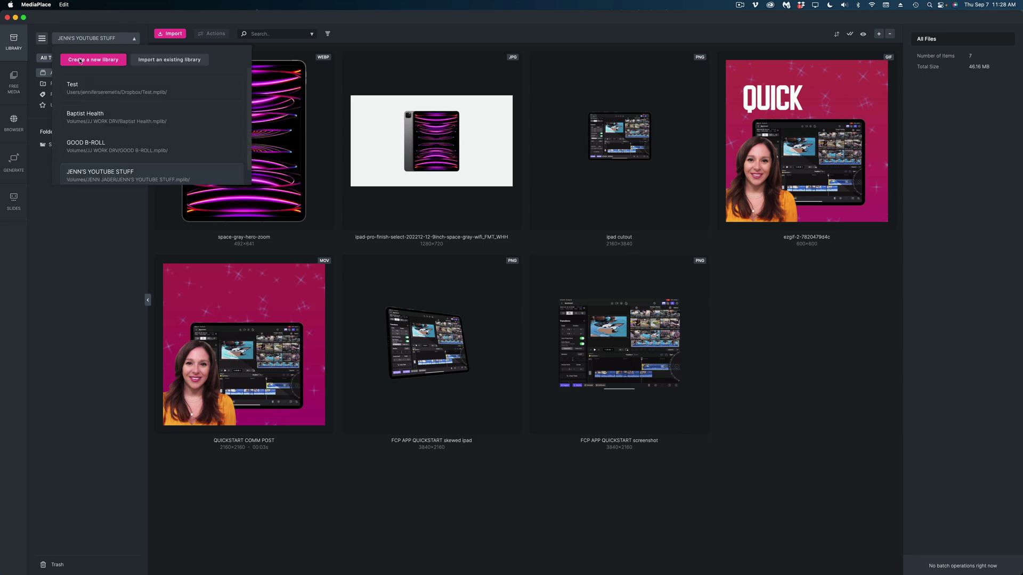
{"action": "left_click", "coordinate": [99, 114]}
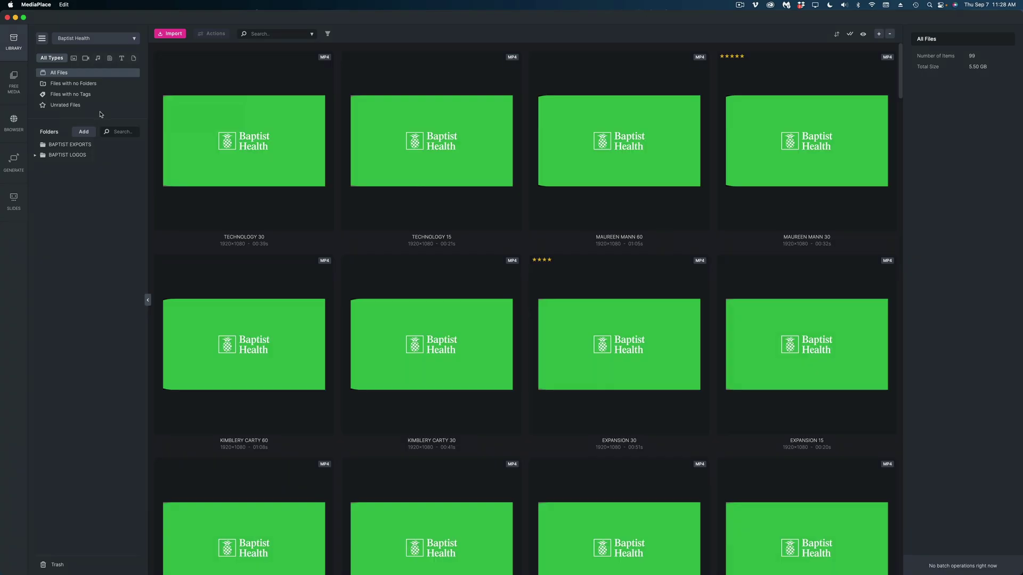
{"action": "left_click", "coordinate": [449, 178]}
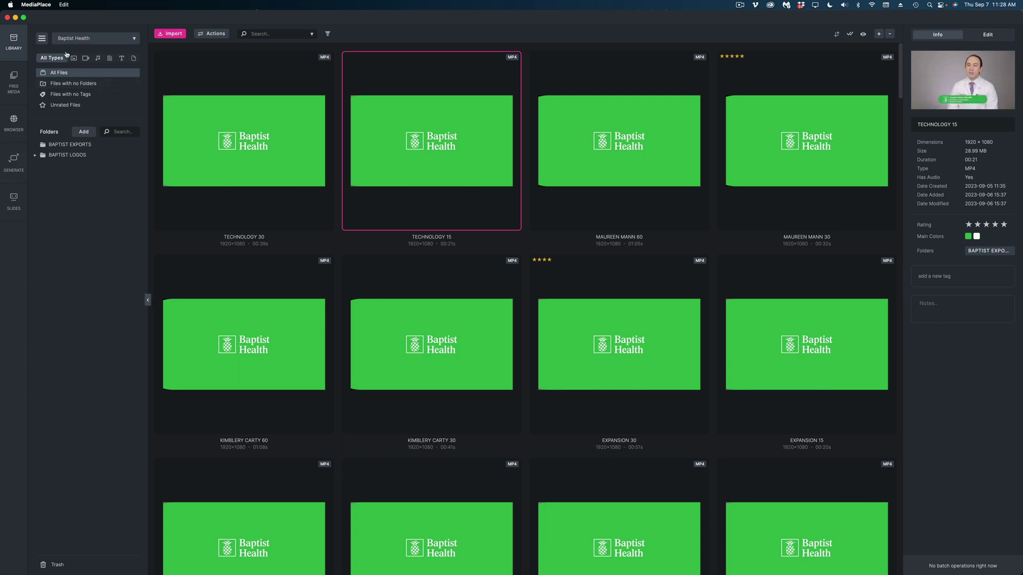
Switch to the GOOD B-ROLL library and select the flower image.
{"action": "left_click", "coordinate": [79, 38]}
{"action": "left_click", "coordinate": [100, 152]}
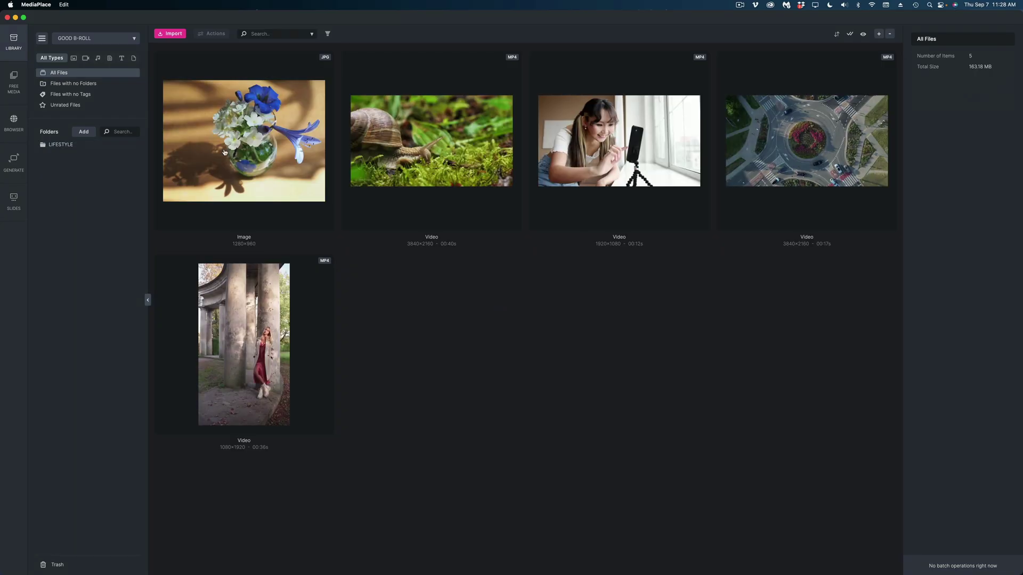
{"action": "left_click", "coordinate": [225, 152]}
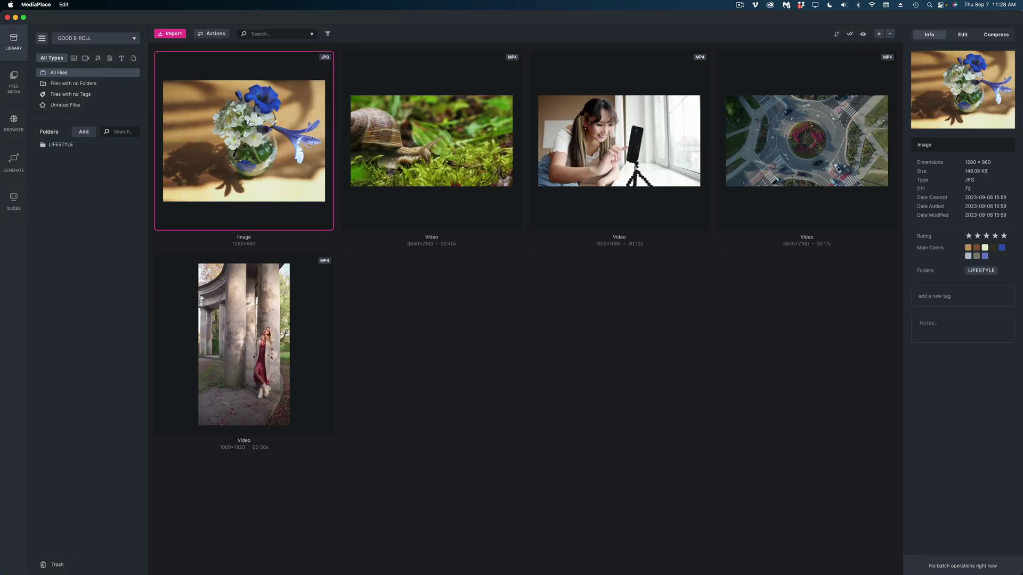
Browse the snail and girl videos' details, then reselect the flower image.
{"action": "key", "text": "Right"}
{"action": "key", "text": "Right"}
{"action": "key", "text": "Right"}
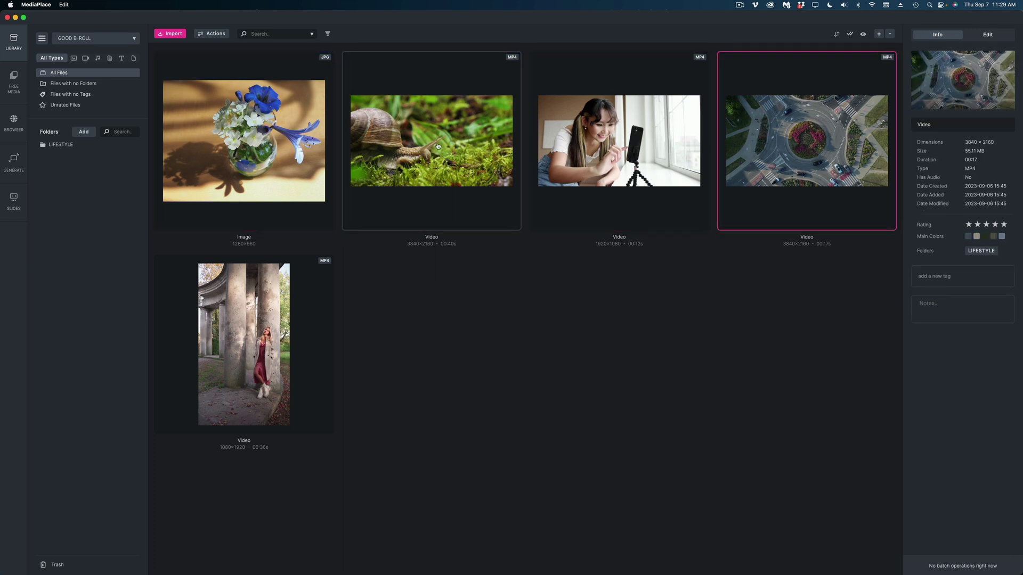
{"action": "left_click", "coordinate": [439, 145]}
{"action": "left_click", "coordinate": [595, 145]}
{"action": "left_click", "coordinate": [252, 142]}
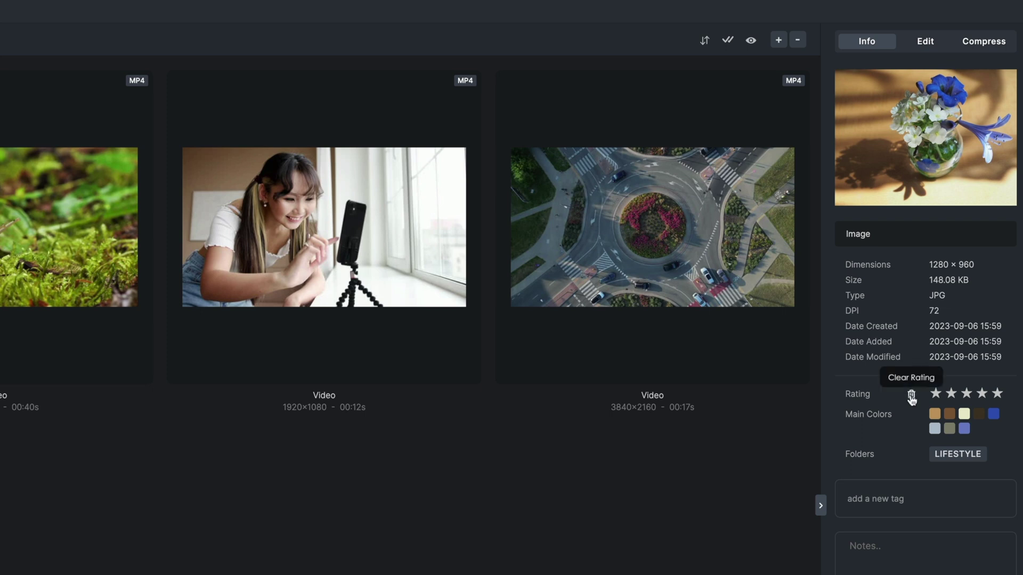
Rate the flower image four stars, check its blue colour codes, and start a new tag.
{"action": "left_click", "coordinate": [939, 394]}
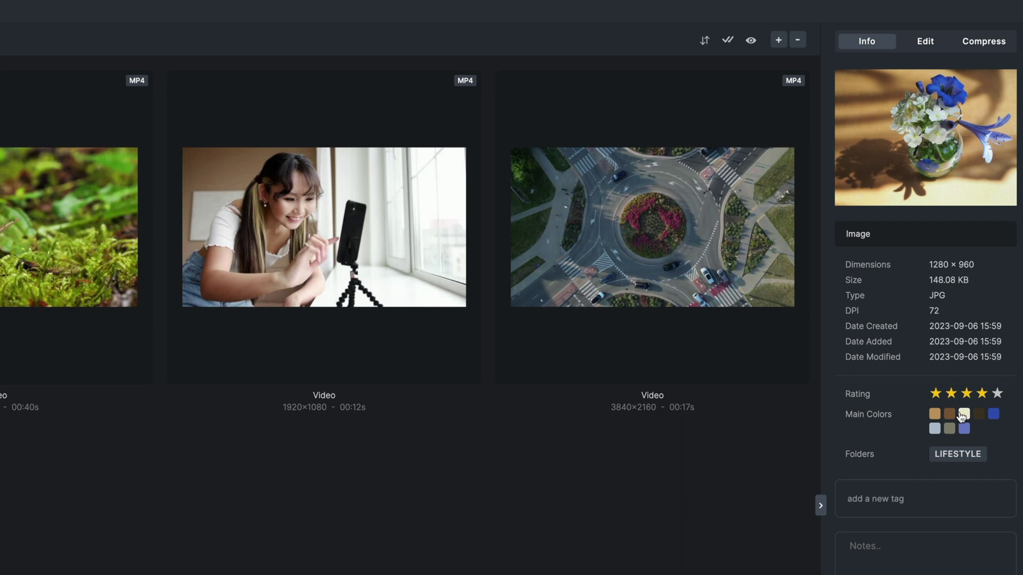
{"action": "left_click", "coordinate": [992, 415]}
{"action": "left_click", "coordinate": [895, 498]}
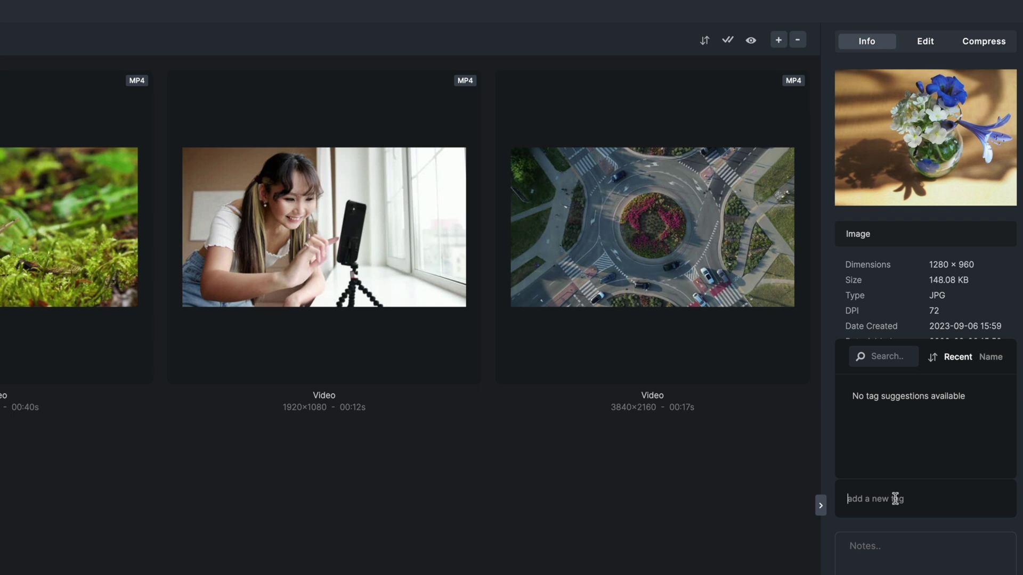
Add the FLOWERS tag to the flower image, then bring up Finder.
{"action": "type", "text": "FLOWERS"}
{"action": "key", "text": "Return"}
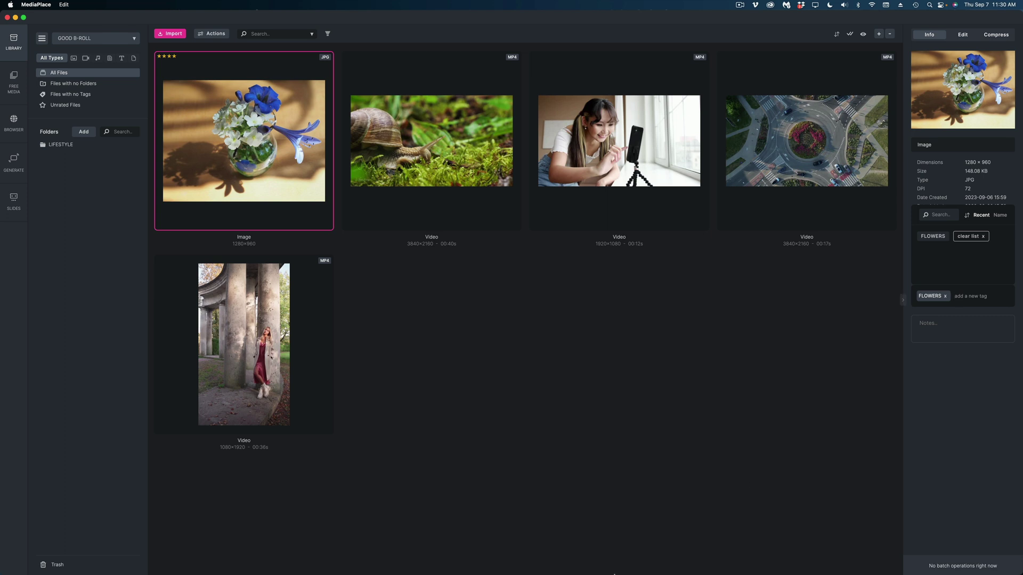
{"action": "left_click", "coordinate": [176, 558]}
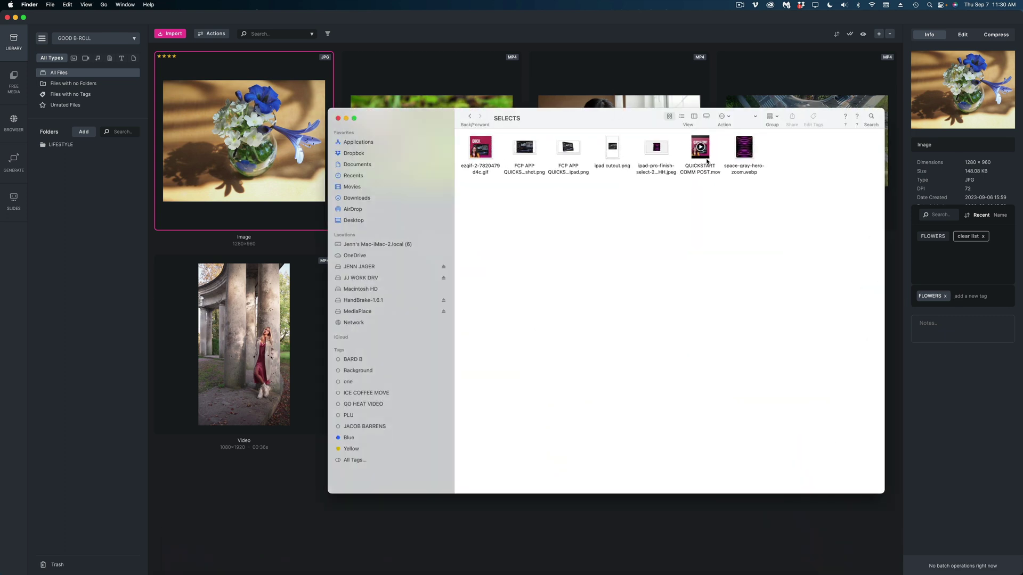
{"action": "left_click", "coordinate": [744, 148]}
{"action": "right_click", "coordinate": [741, 149]}
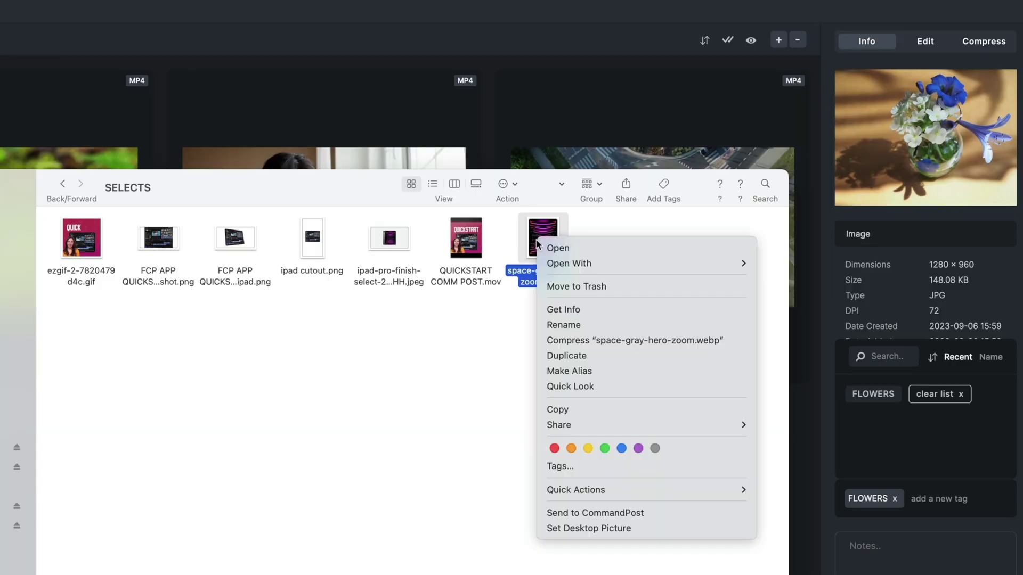
{"action": "left_click", "coordinate": [557, 469]}
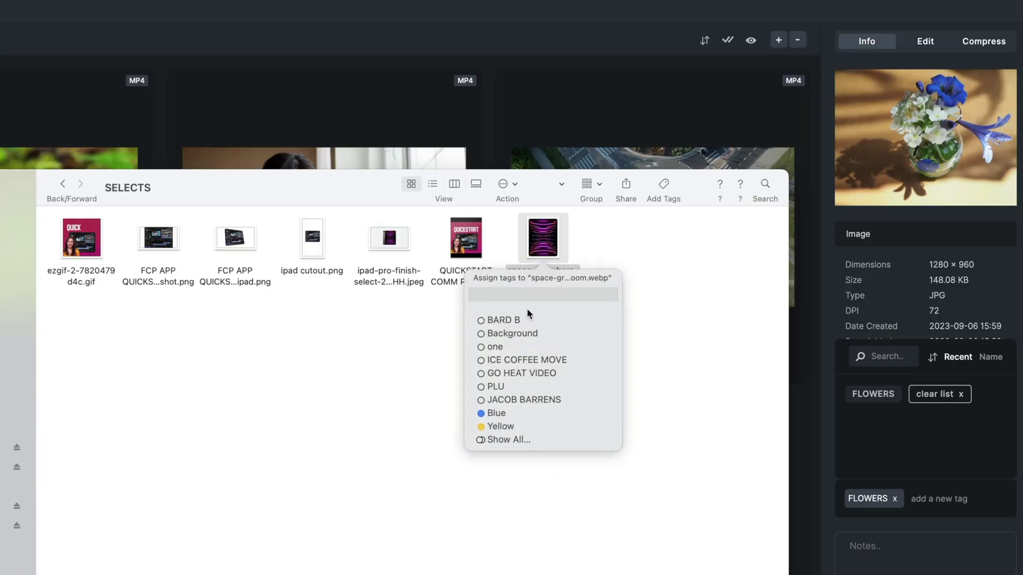
{"action": "type", "text": "IPAD"}
{"action": "left_click", "coordinate": [367, 424]}
{"action": "left_click", "coordinate": [766, 184]}
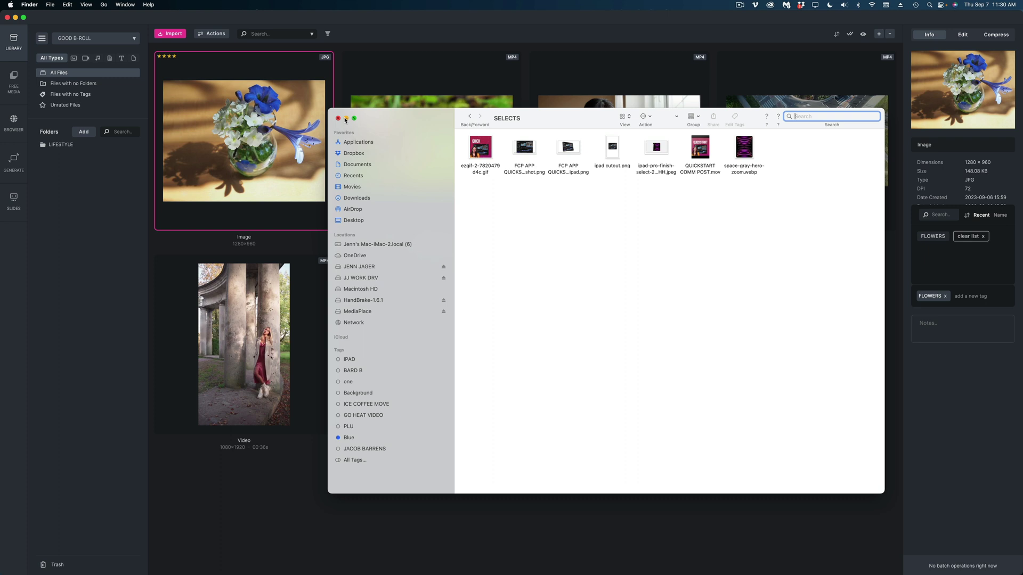
{"action": "left_click", "coordinate": [345, 118]}
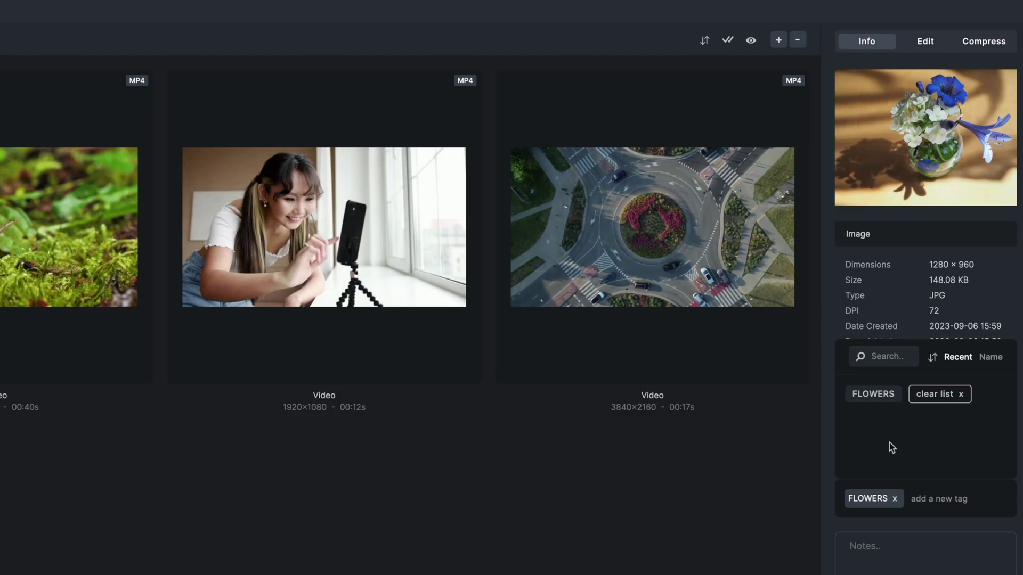
Dismiss the tag suggestions and open the flower image in the editor.
{"action": "left_click", "coordinate": [874, 540]}
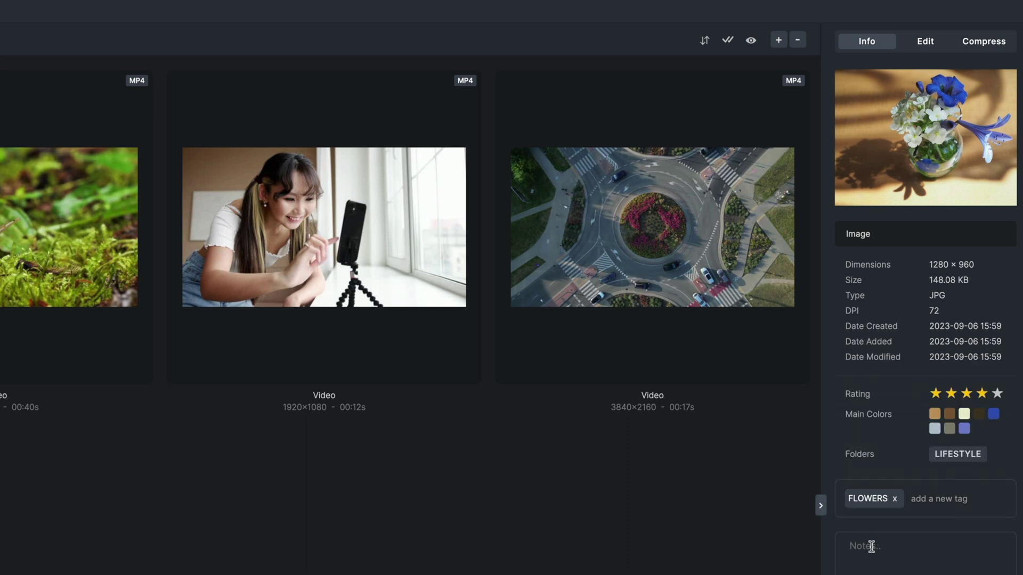
{"action": "left_click", "coordinate": [926, 41]}
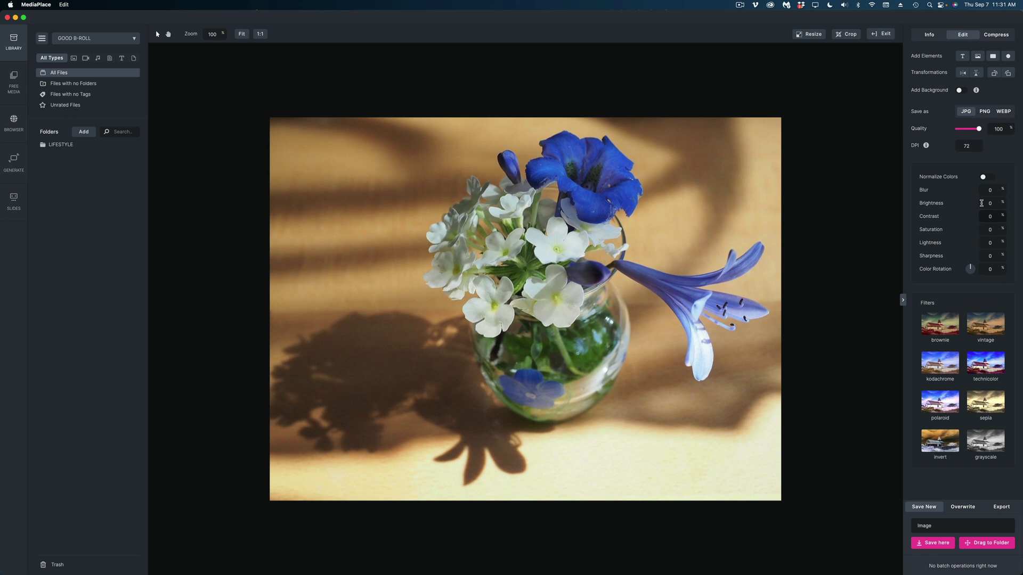
Try Normalize Colors and the brownie filter, then set Color Rotation to 337.
{"action": "left_click", "coordinate": [960, 290]}
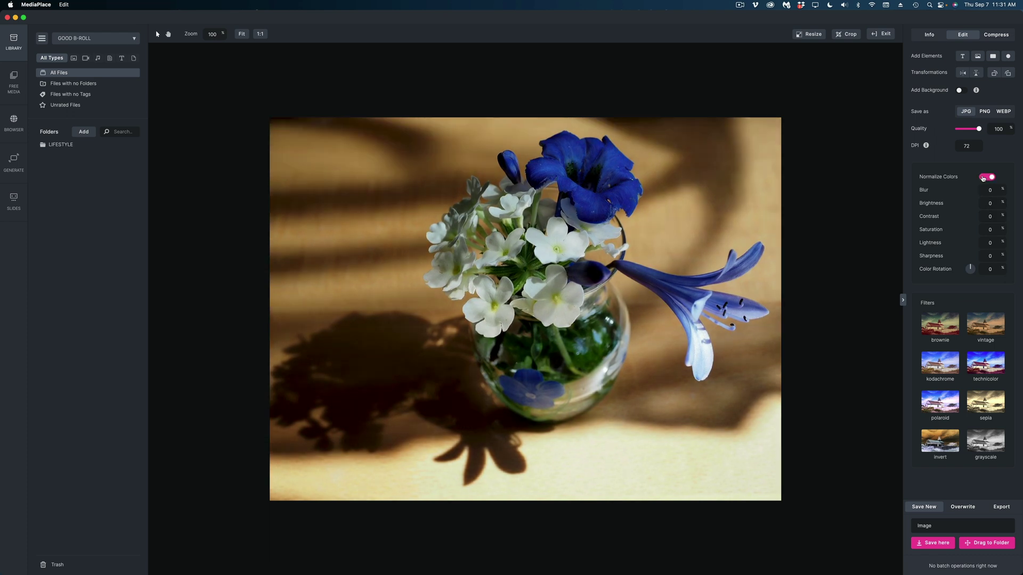
{"action": "left_click", "coordinate": [960, 290]}
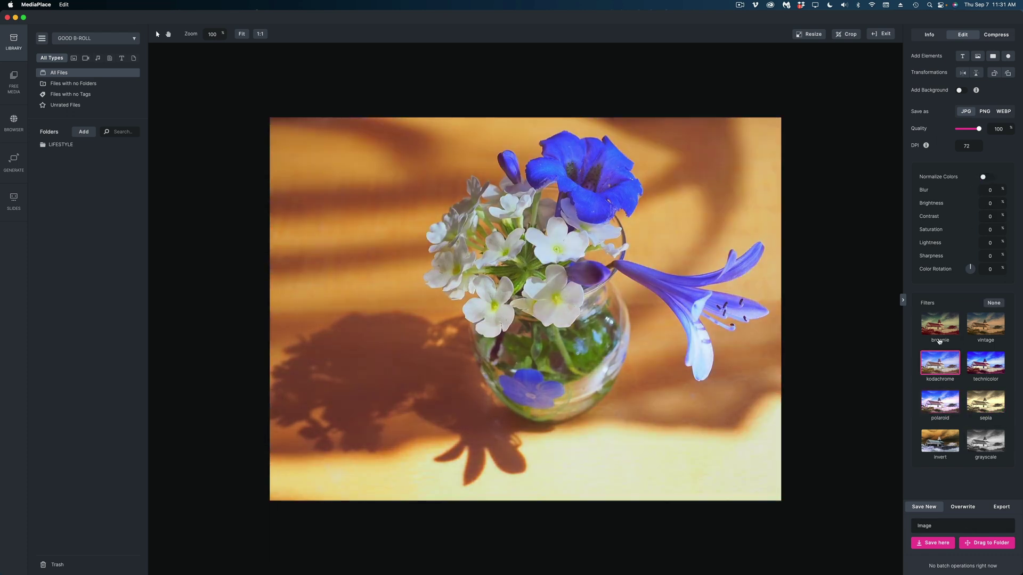
{"action": "left_click", "coordinate": [940, 324]}
{"action": "left_click_drag", "start_coordinate": [979, 263], "coordinate": [968, 267]}
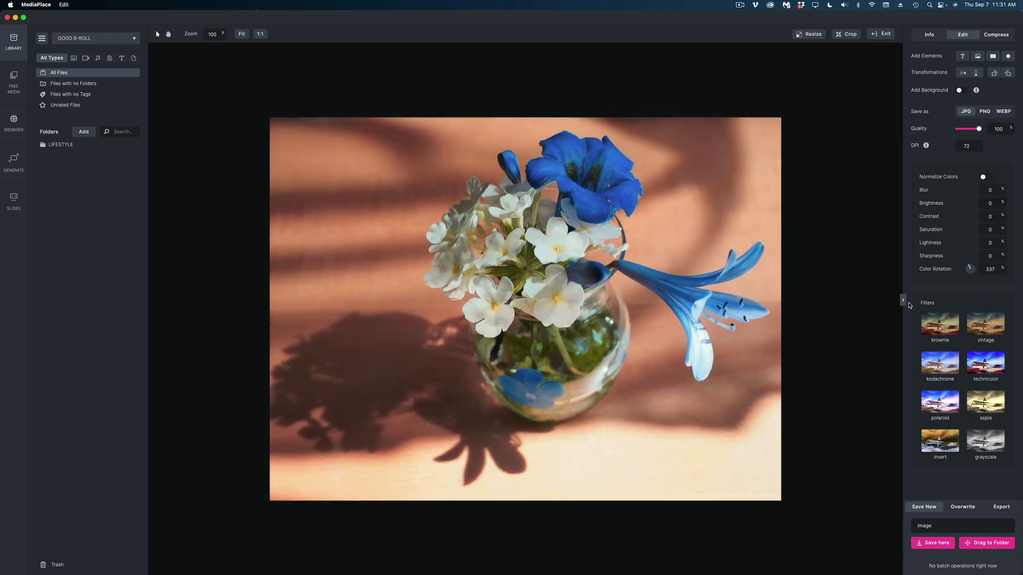
Add 'Your Text Here' text, a more opaque white rectangle, and a white circle.
{"action": "left_click", "coordinate": [962, 56]}
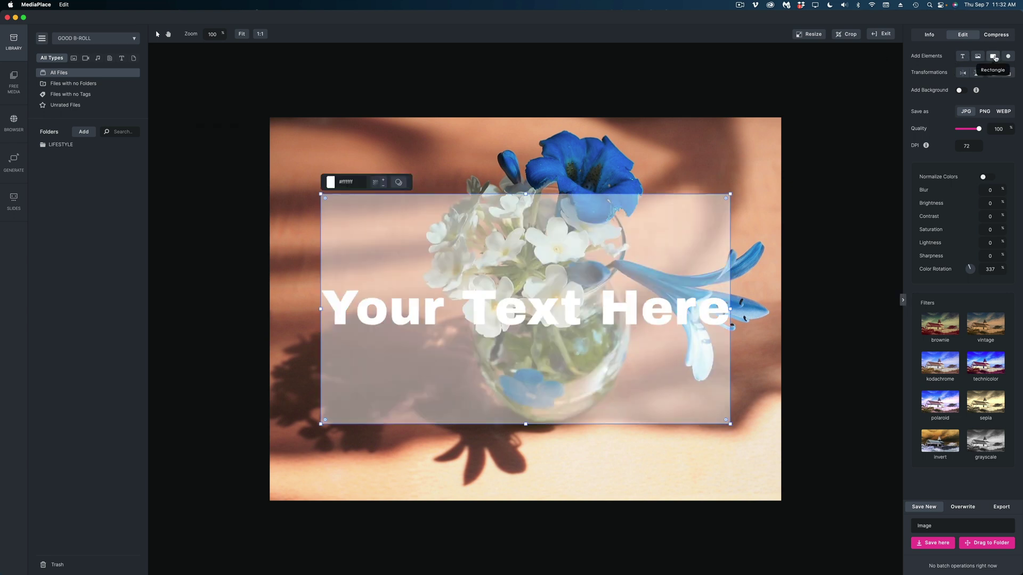
{"action": "left_click", "coordinate": [993, 57]}
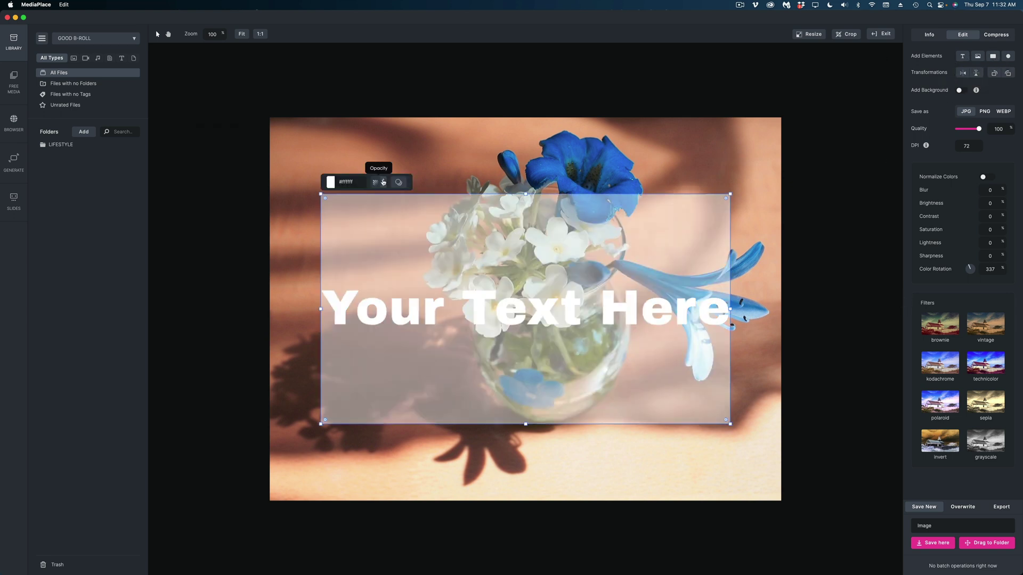
{"action": "left_click_drag", "start_coordinate": [383, 182], "coordinate": [392, 182]}
{"action": "left_click", "coordinate": [399, 182]}
{"action": "key", "text": "Escape"}
{"action": "left_click", "coordinate": [1008, 56]}
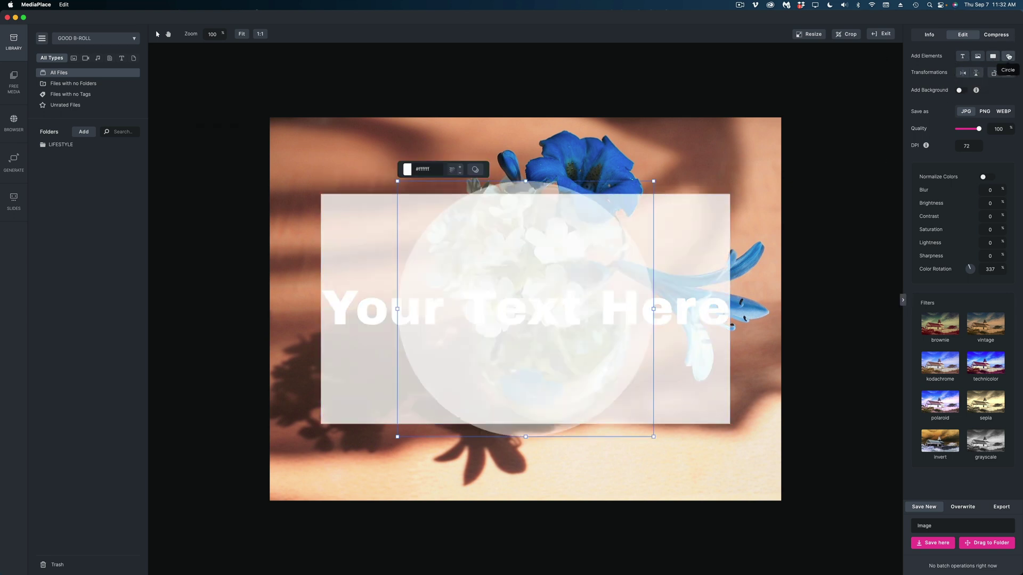
{"action": "left_click", "coordinate": [677, 75]}
Delete the white circle, white rectangle and 'Your Text Here' text from the photo.
{"action": "left_click", "coordinate": [614, 269]}
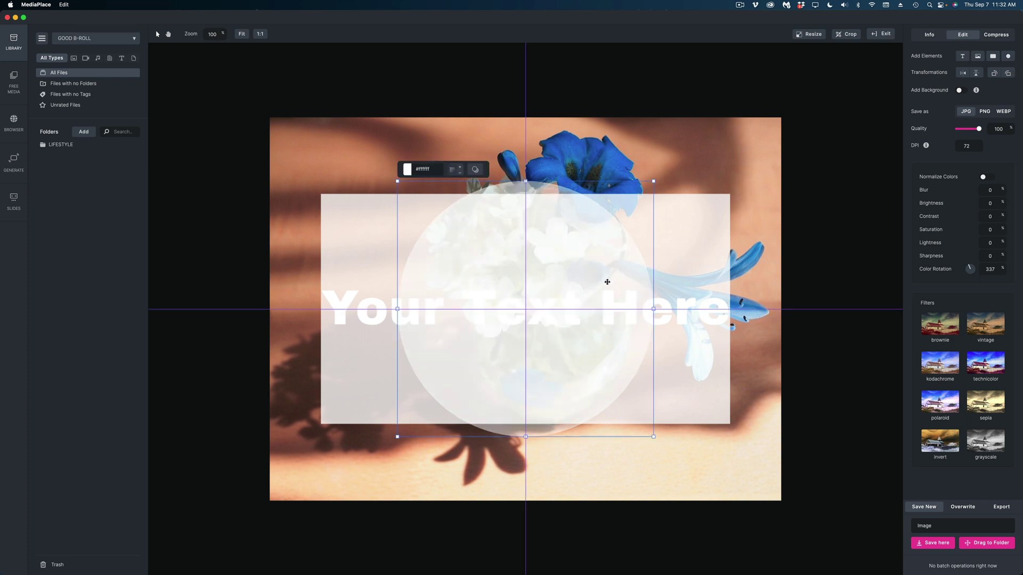
{"action": "key", "text": "Delete"}
{"action": "left_click", "coordinate": [608, 281]}
{"action": "key", "text": "Delete"}
{"action": "left_click", "coordinate": [576, 334]}
{"action": "key", "text": "Delete"}
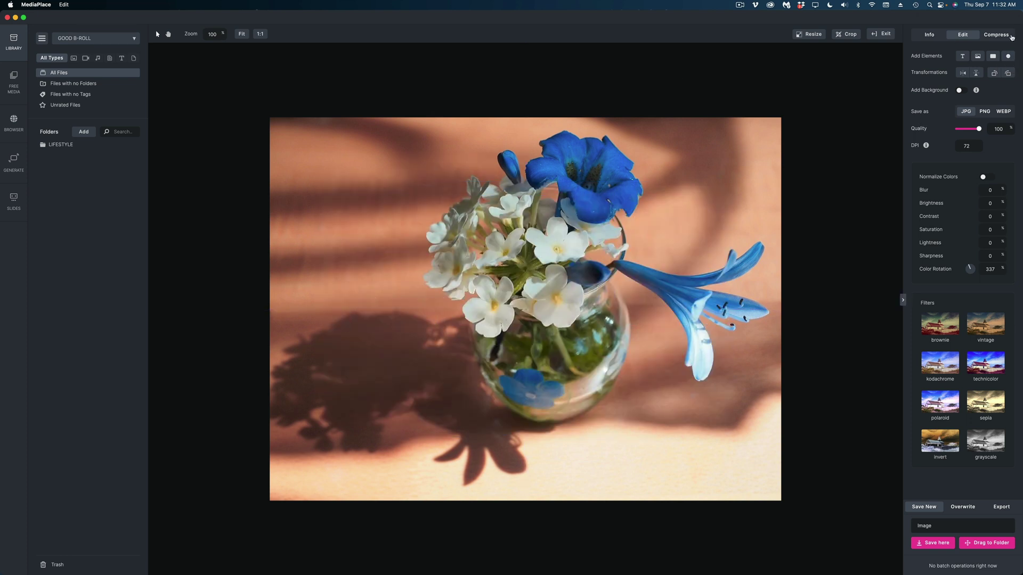
Compare JPG quality 57 and 1 with the split divider, then exit to the library grid.
{"action": "left_click", "coordinate": [991, 36]}
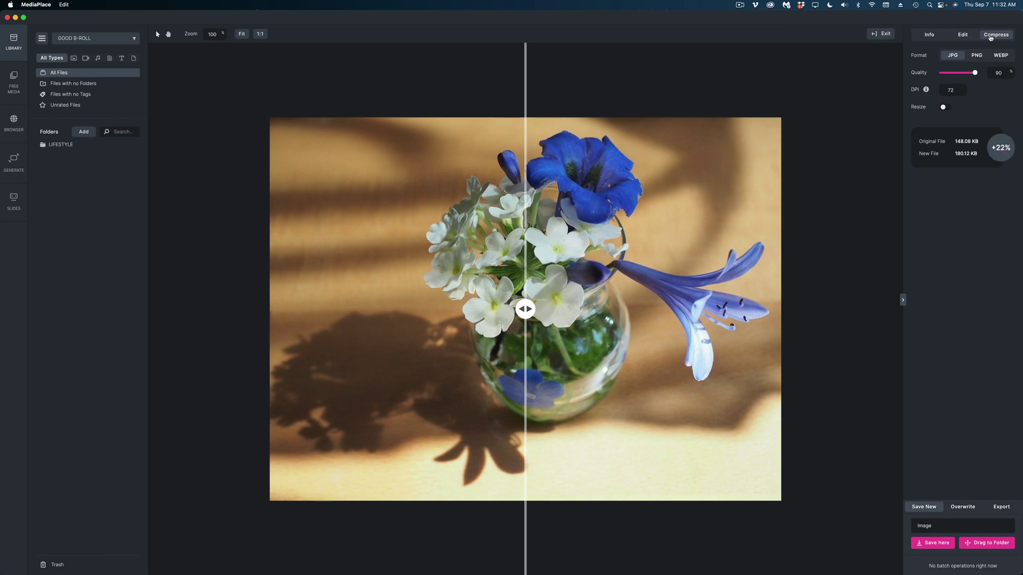
{"action": "left_click_drag", "start_coordinate": [975, 73], "coordinate": [962, 77]}
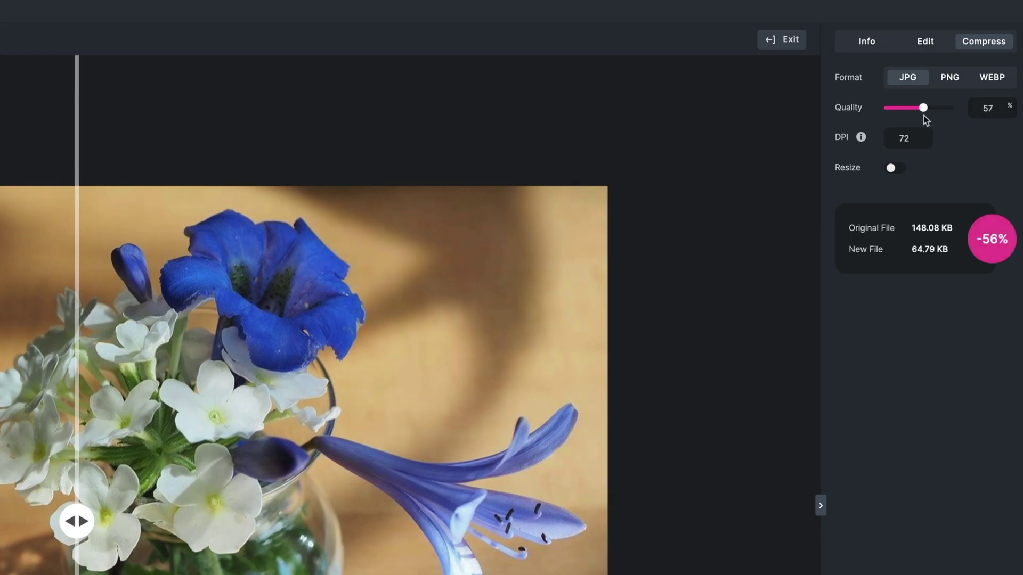
{"action": "left_click_drag", "start_coordinate": [925, 117], "coordinate": [953, 109]}
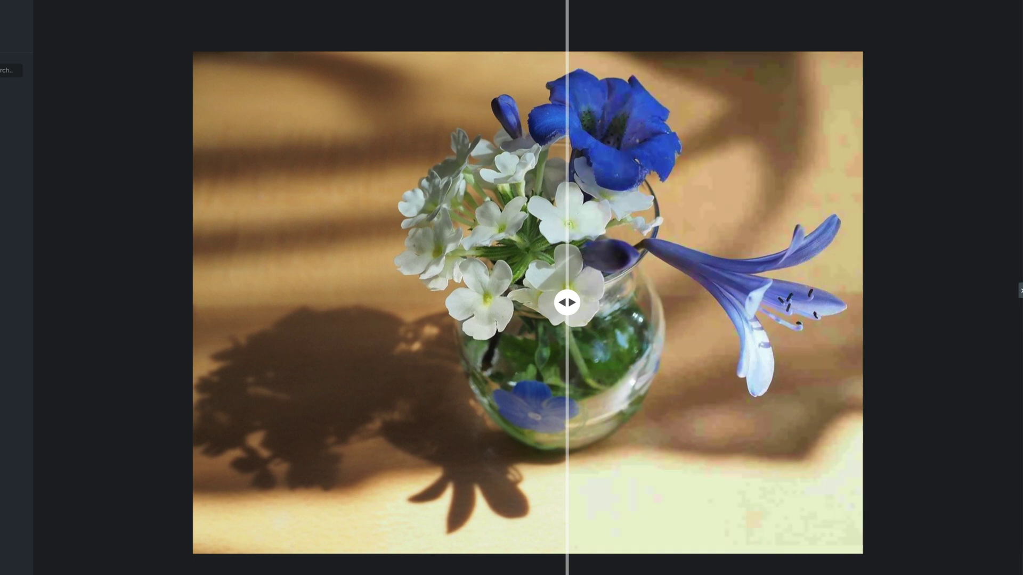
{"action": "left_click_drag", "start_coordinate": [563, 301], "coordinate": [524, 328]}
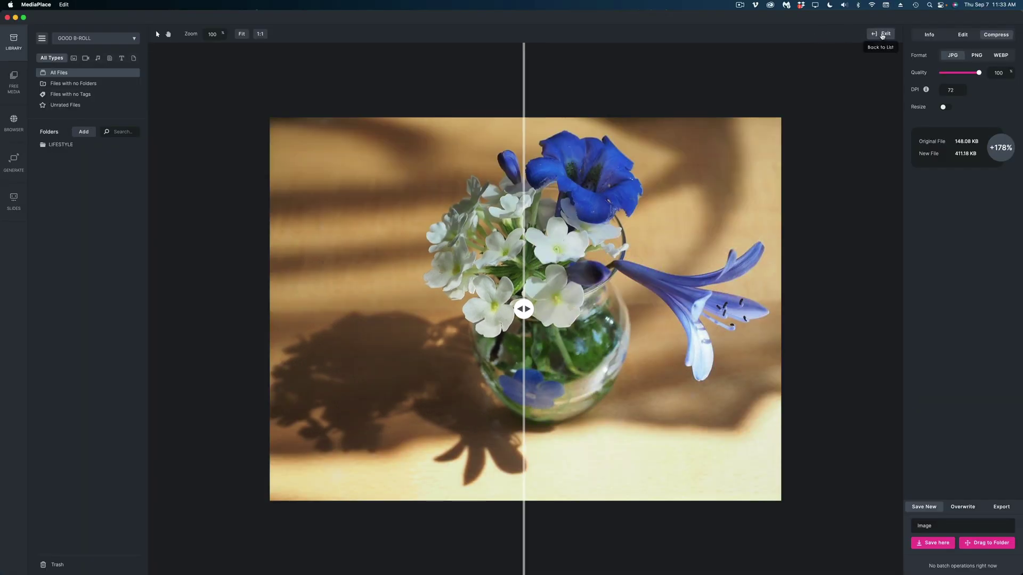
{"action": "left_click", "coordinate": [883, 35]}
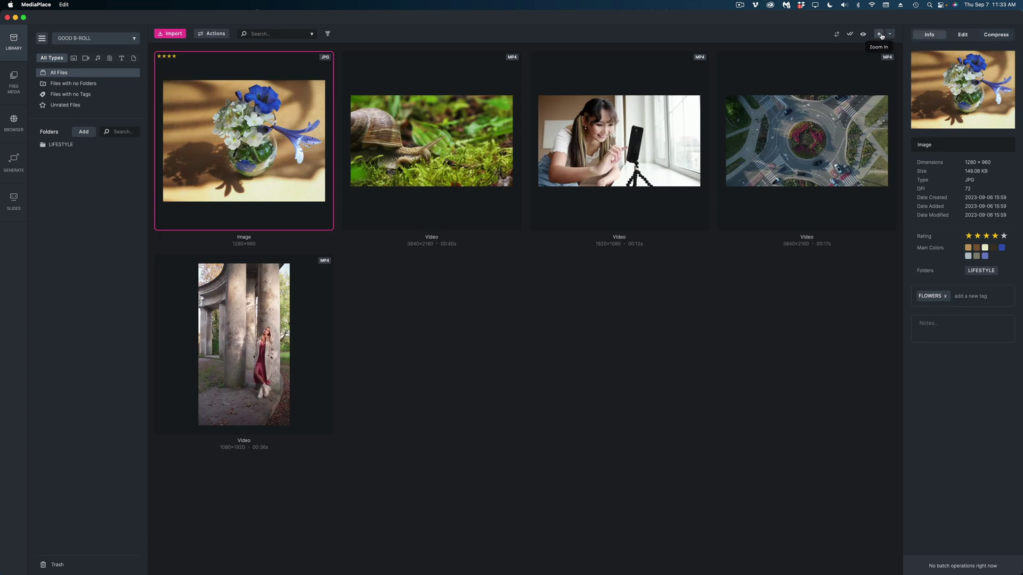
Select the snail video, rate it four stars, and start adding a tag.
{"action": "left_click", "coordinate": [444, 149]}
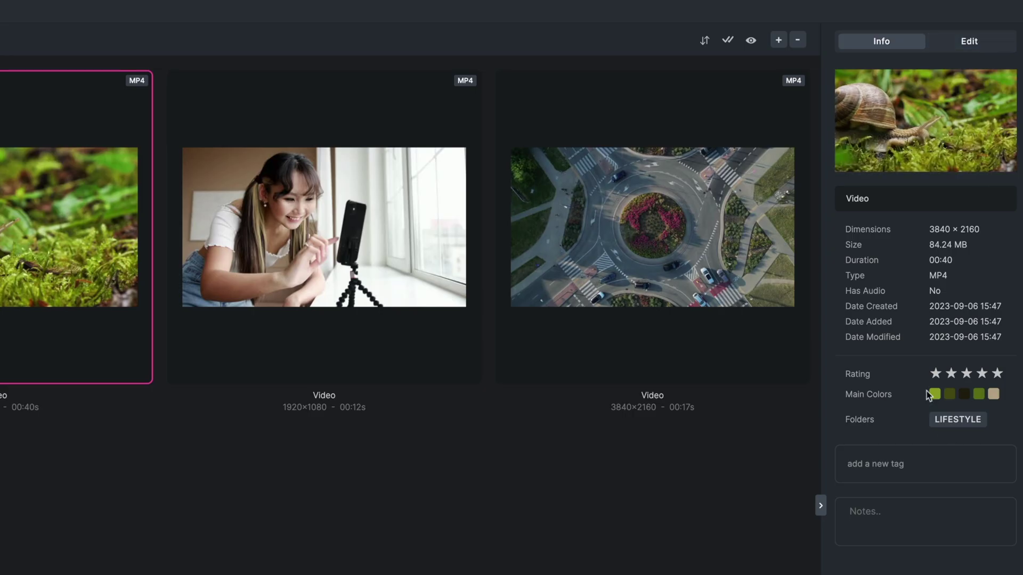
{"action": "left_click", "coordinate": [978, 226]}
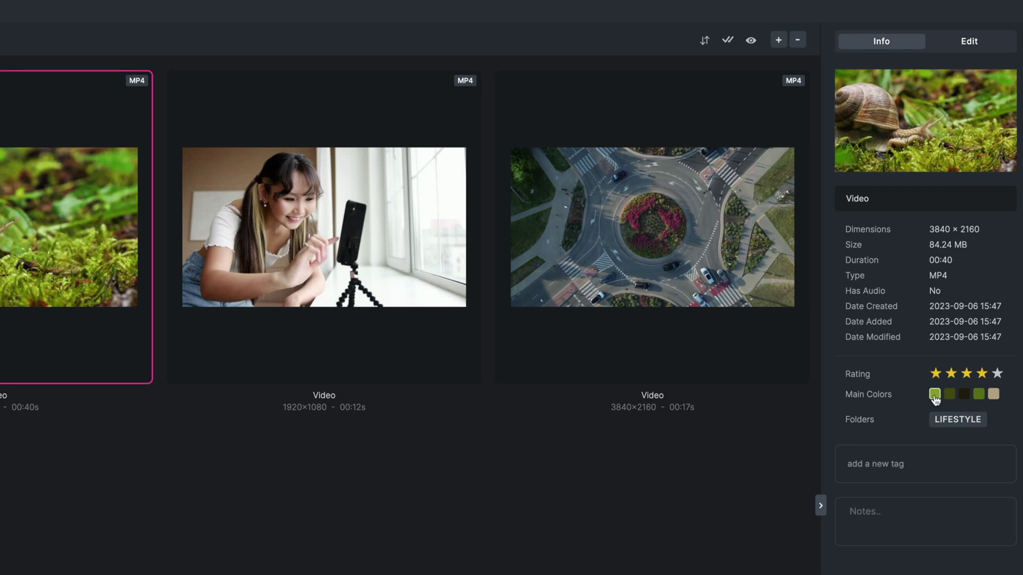
{"action": "left_click", "coordinate": [933, 460]}
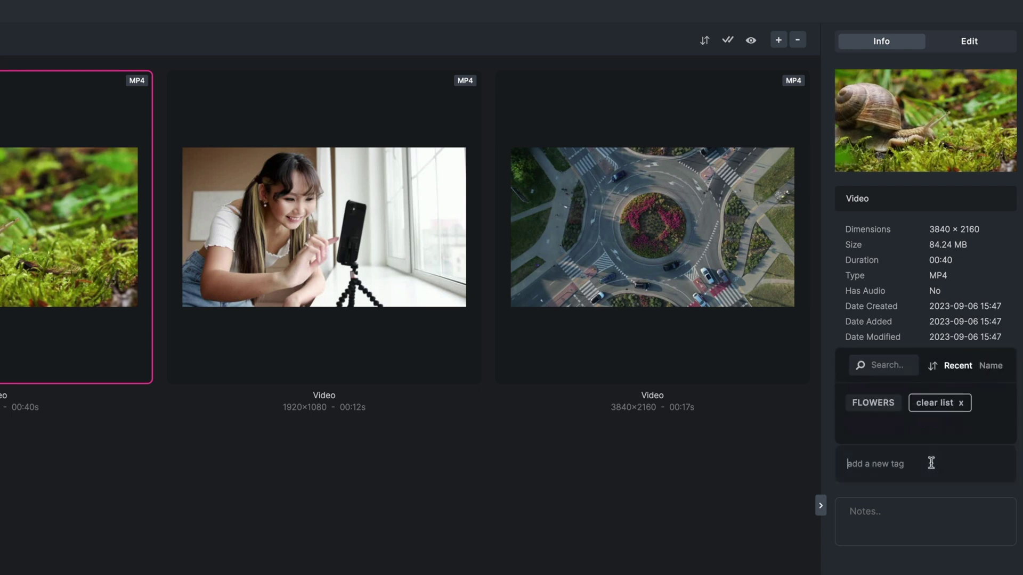
Trim the snail clip to 16.86–28.47 seconds and view its still-image extraction options.
{"action": "left_click", "coordinate": [964, 42]}
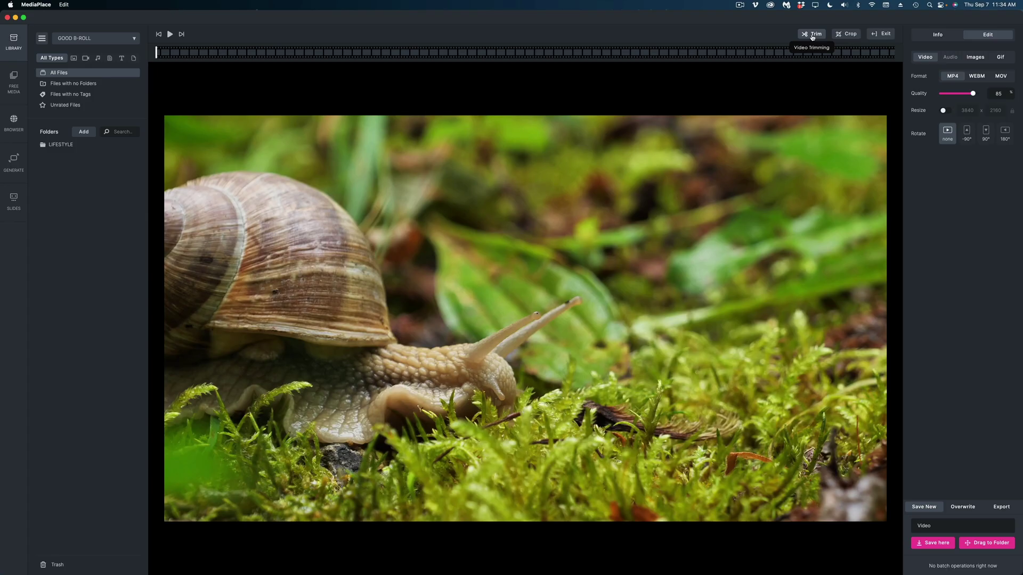
{"action": "left_click", "coordinate": [661, 40]}
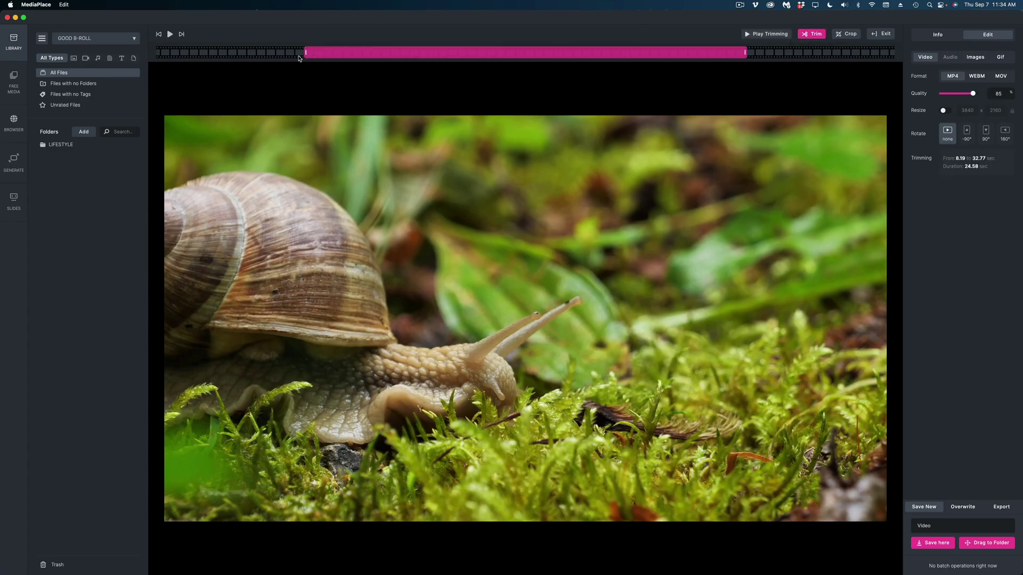
{"action": "left_click_drag", "start_coordinate": [405, 53], "coordinate": [461, 52]}
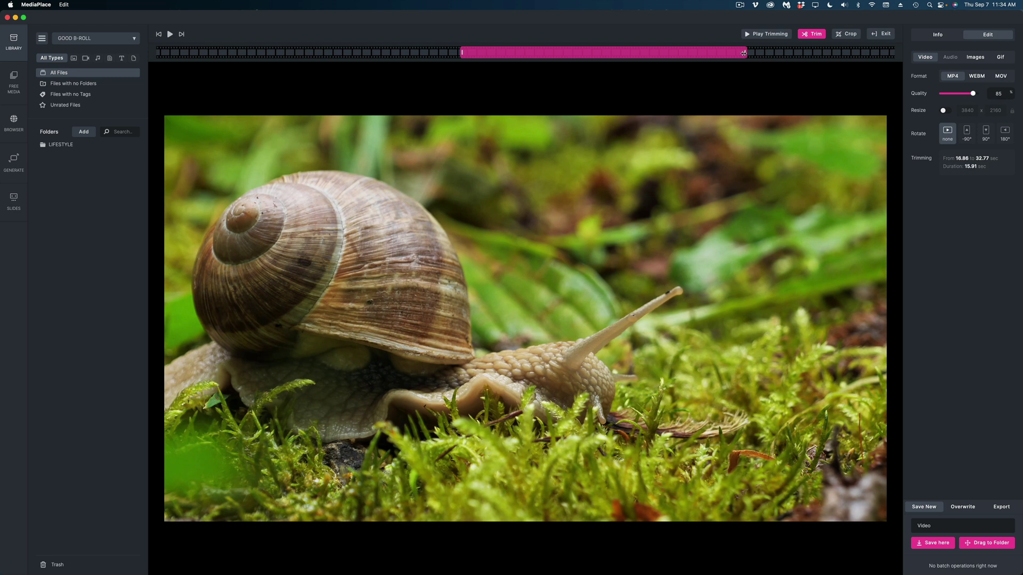
{"action": "left_click_drag", "start_coordinate": [746, 52], "coordinate": [668, 53]}
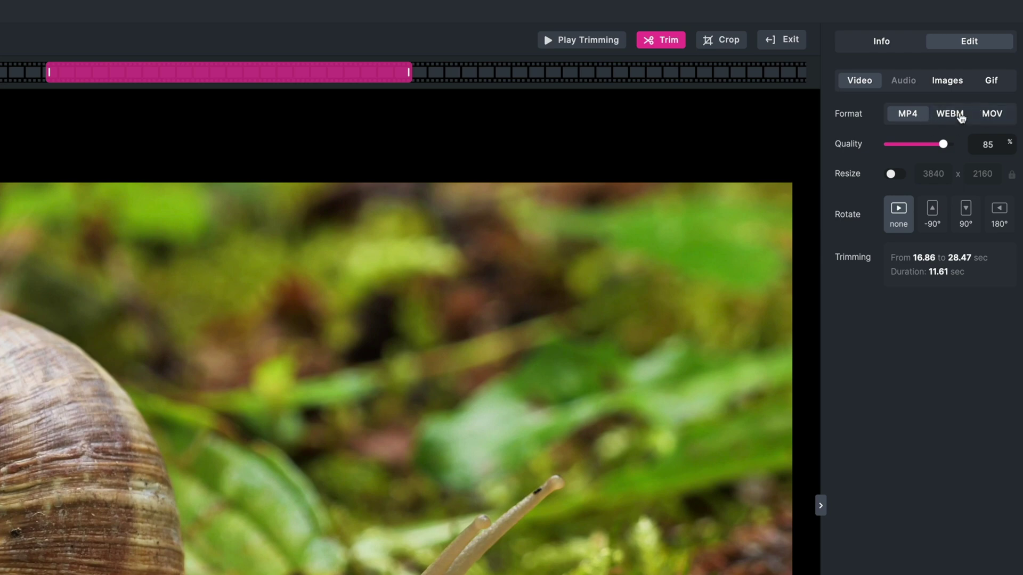
{"action": "left_click", "coordinate": [947, 80]}
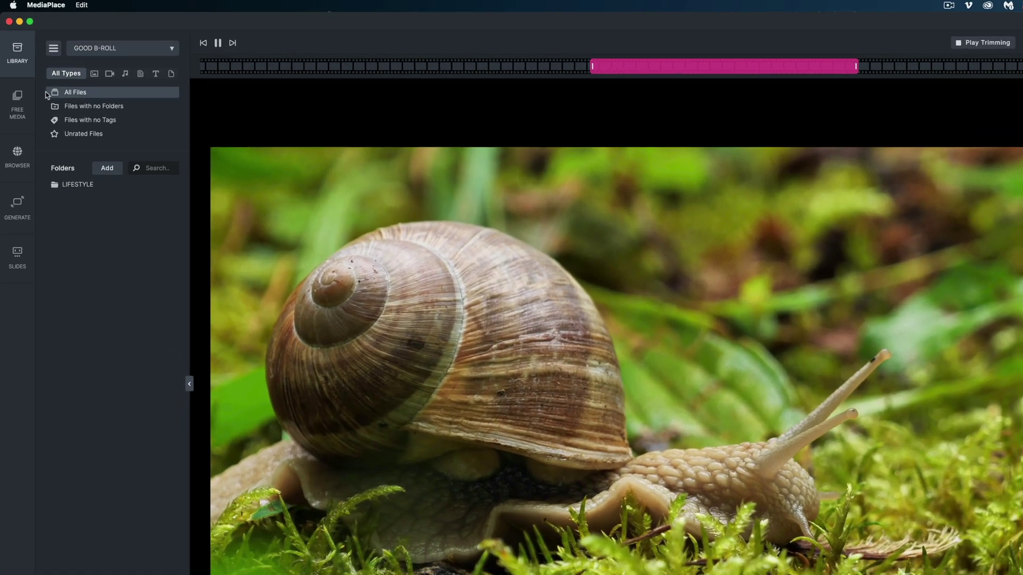
{"action": "left_click", "coordinate": [14, 80]}
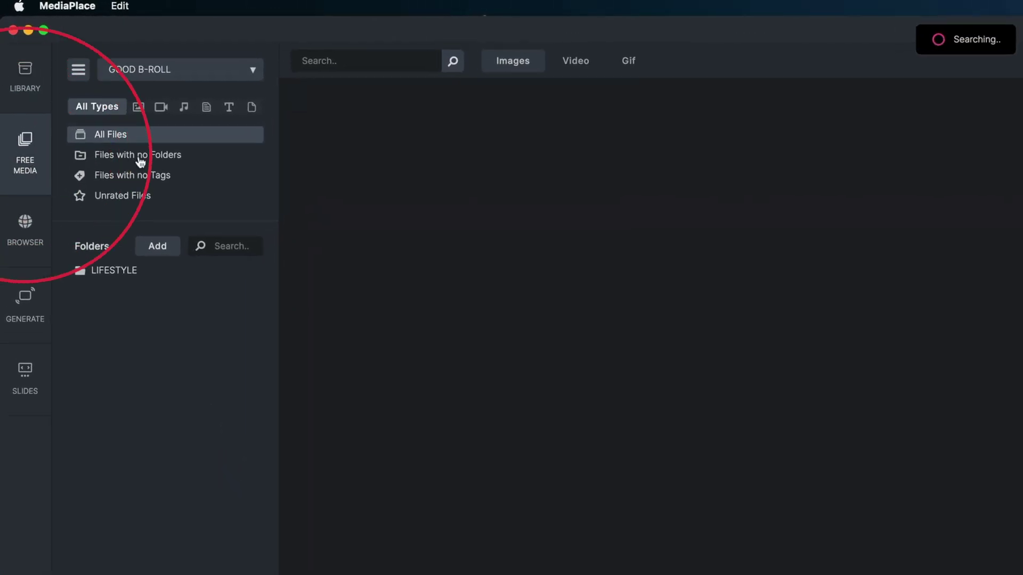
Search free stock media for DOG and compare the GIF and video results.
{"action": "scroll", "coordinate": [788, 427], "scroll_direction": "down", "scroll_amount": 5}
{"action": "scroll", "coordinate": [788, 426], "scroll_direction": "up", "scroll_amount": 5}
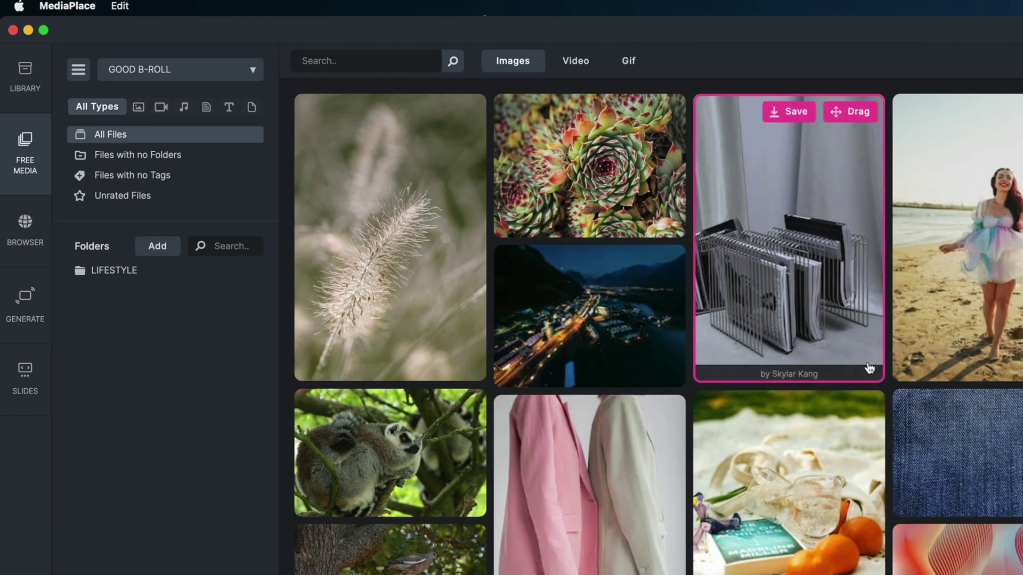
{"action": "left_click", "coordinate": [348, 62]}
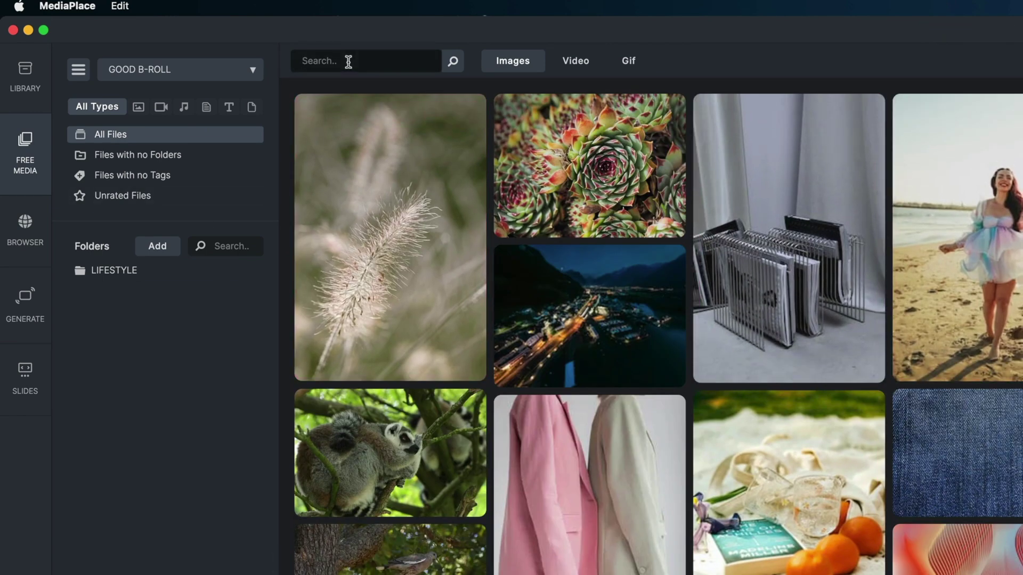
{"action": "type", "text": "DOG"}
{"action": "key", "text": "Return"}
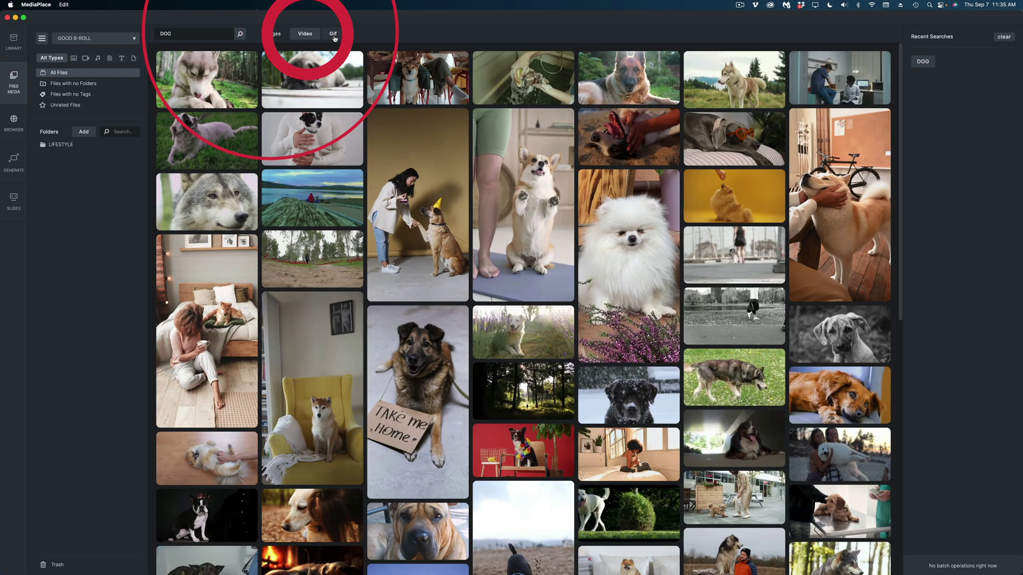
{"action": "left_click", "coordinate": [333, 33]}
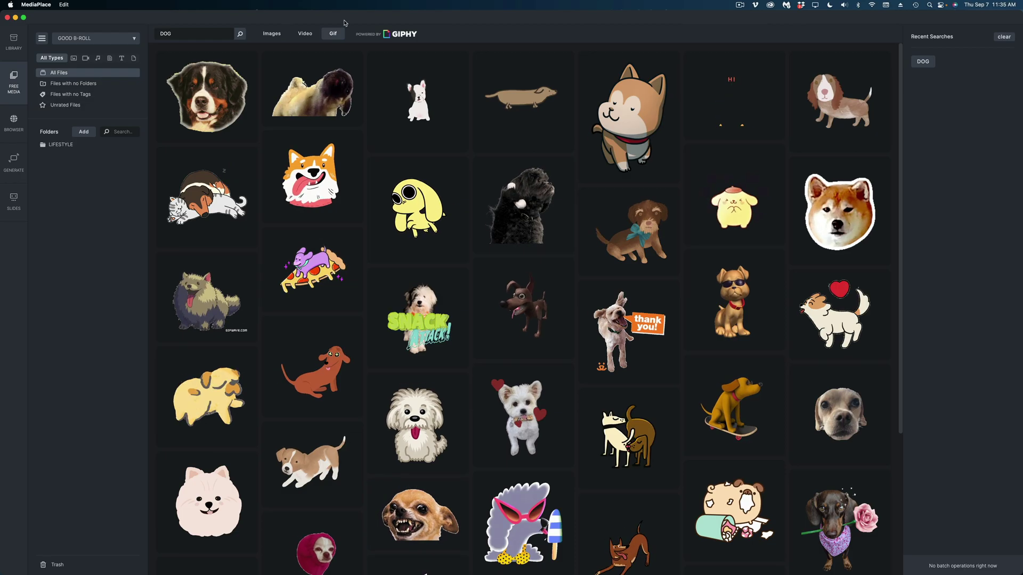
{"action": "left_click", "coordinate": [305, 34]}
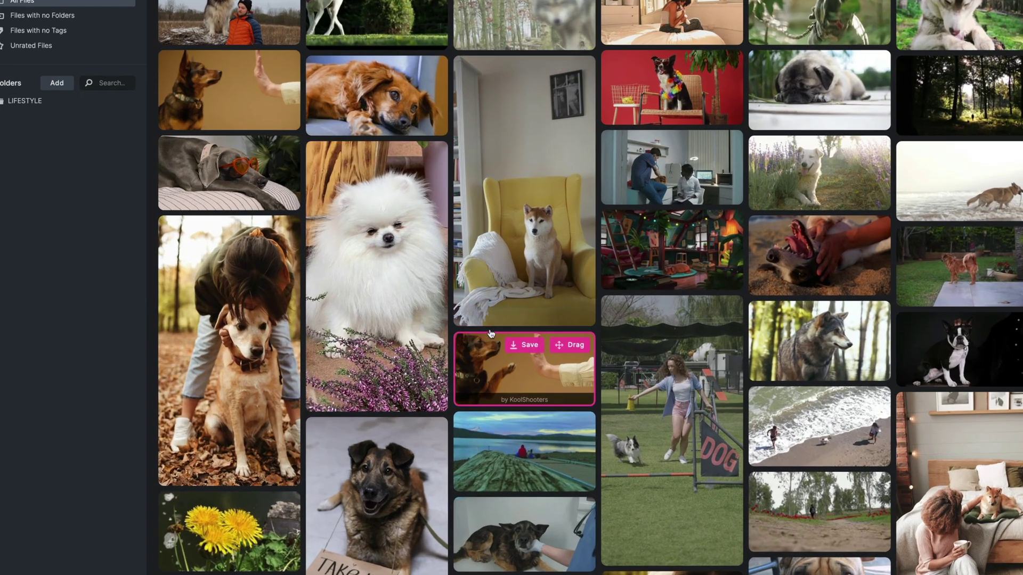
Bring the white Pomeranian dog clip into the library and check the LIFESTYLE folder's contents.
{"action": "mouse_move", "coordinate": [344, 176]}
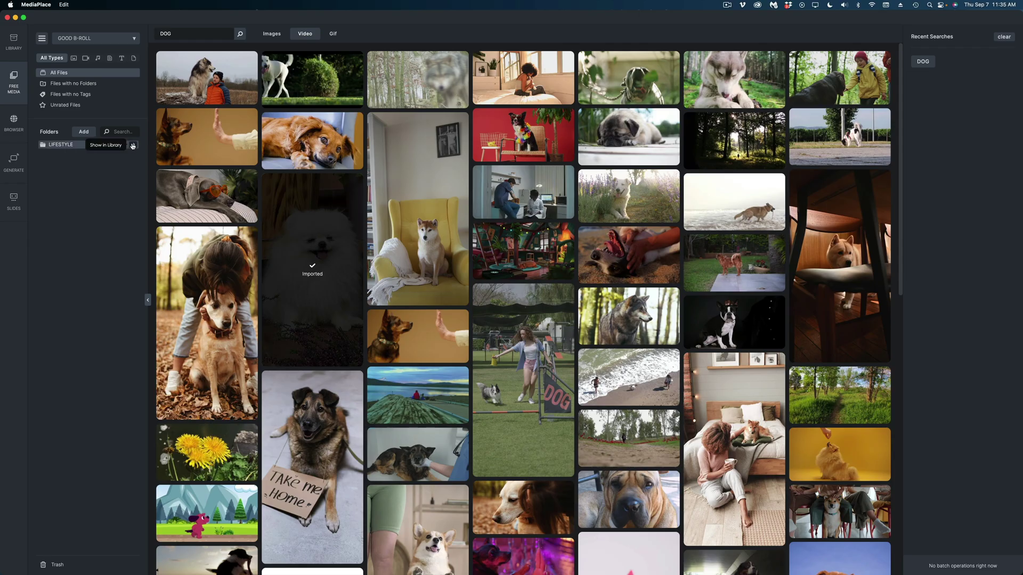
{"action": "left_click", "coordinate": [133, 146]}
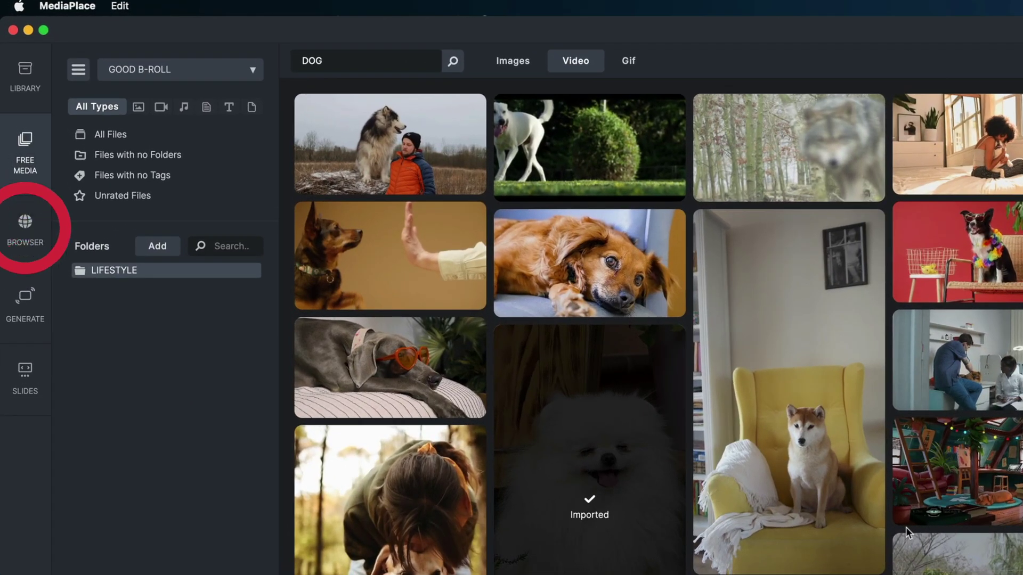
Load jennjager.com in the built-in web browser.
{"action": "left_click", "coordinate": [36, 260]}
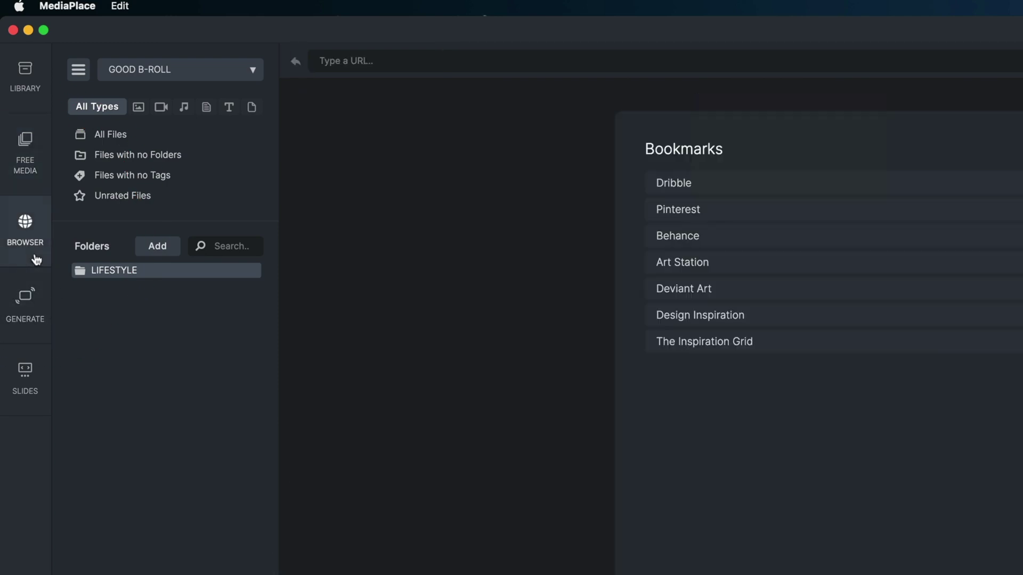
{"action": "type", "text": "JE"}
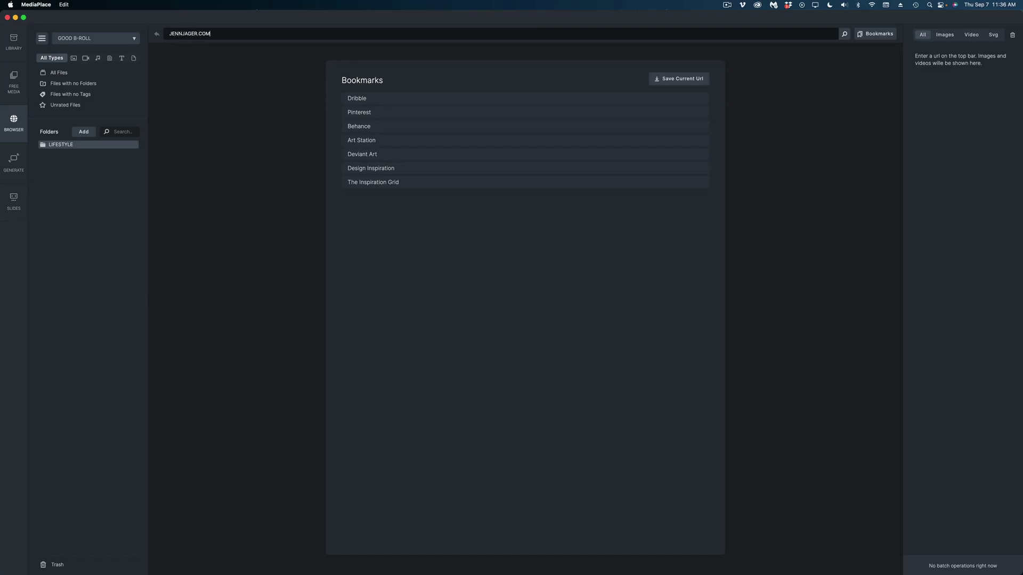
{"action": "type", "text": "NNJAGER.COM"}
{"action": "key", "text": "Return"}
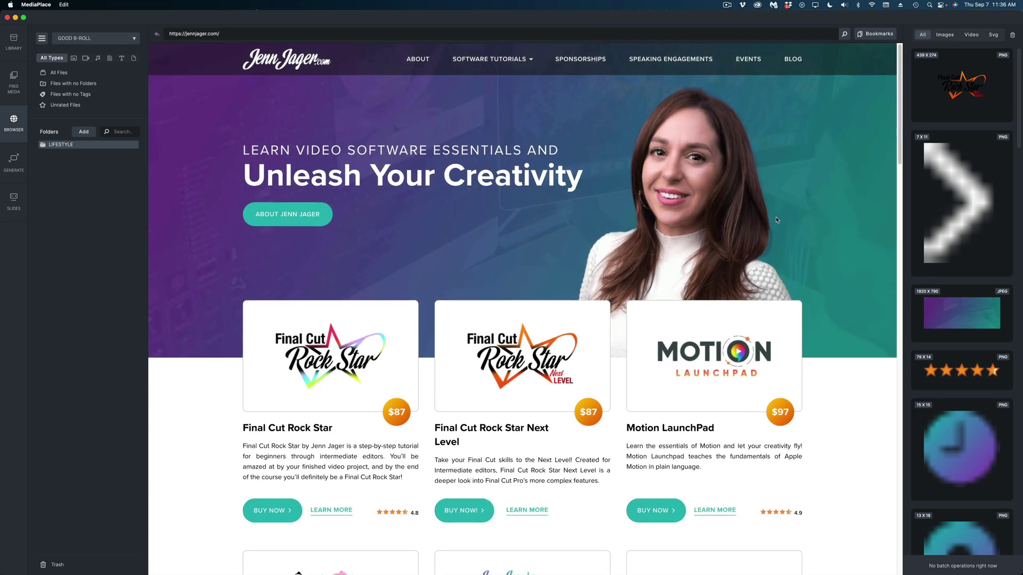
Import the page's portrait image into the LIFESTYLE folder.
{"action": "scroll", "coordinate": [869, 106], "scroll_direction": "down", "scroll_amount": 3}
{"action": "scroll", "coordinate": [976, 265], "scroll_direction": "down", "scroll_amount": 5}
{"action": "scroll", "coordinate": [977, 265], "scroll_direction": "down", "scroll_amount": 5}
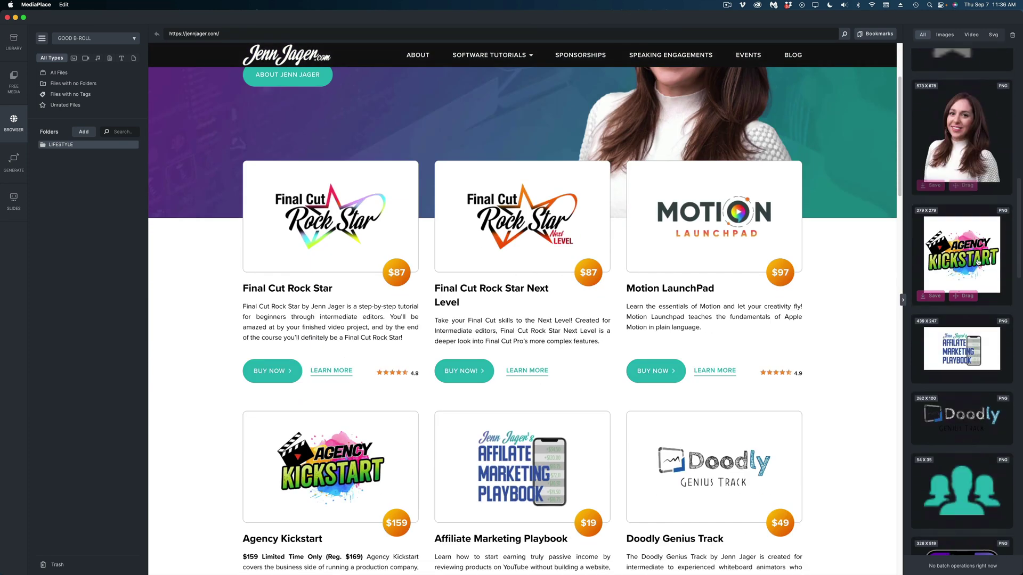
{"action": "scroll", "coordinate": [976, 265], "scroll_direction": "up", "scroll_amount": 4}
{"action": "scroll", "coordinate": [1021, 321], "scroll_direction": "down", "scroll_amount": 10}
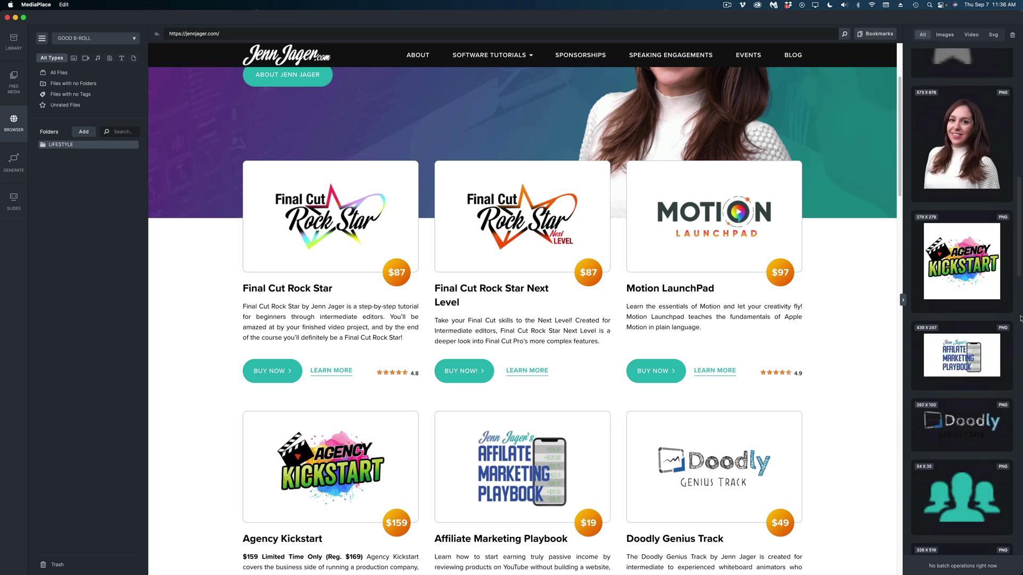
{"action": "scroll", "coordinate": [968, 131], "scroll_direction": "up", "scroll_amount": 10}
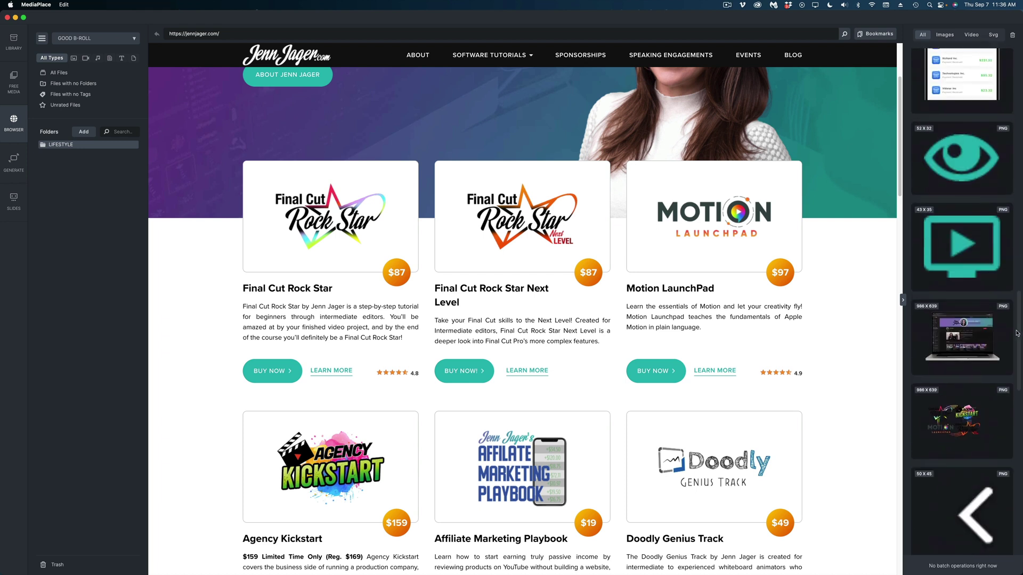
{"action": "scroll", "coordinate": [968, 131], "scroll_direction": "up", "scroll_amount": 4}
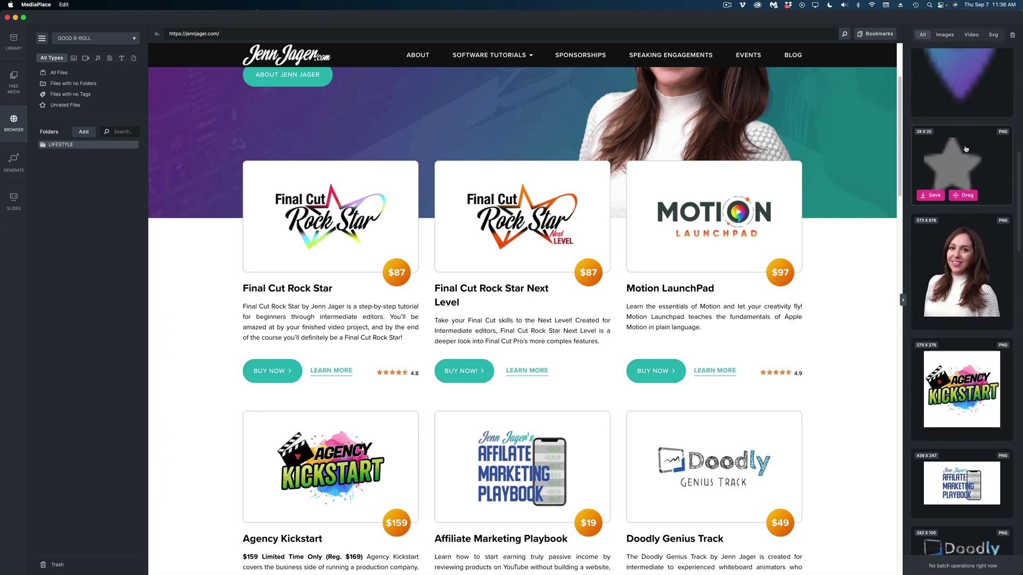
{"action": "left_click_drag", "start_coordinate": [967, 322], "coordinate": [75, 105]}
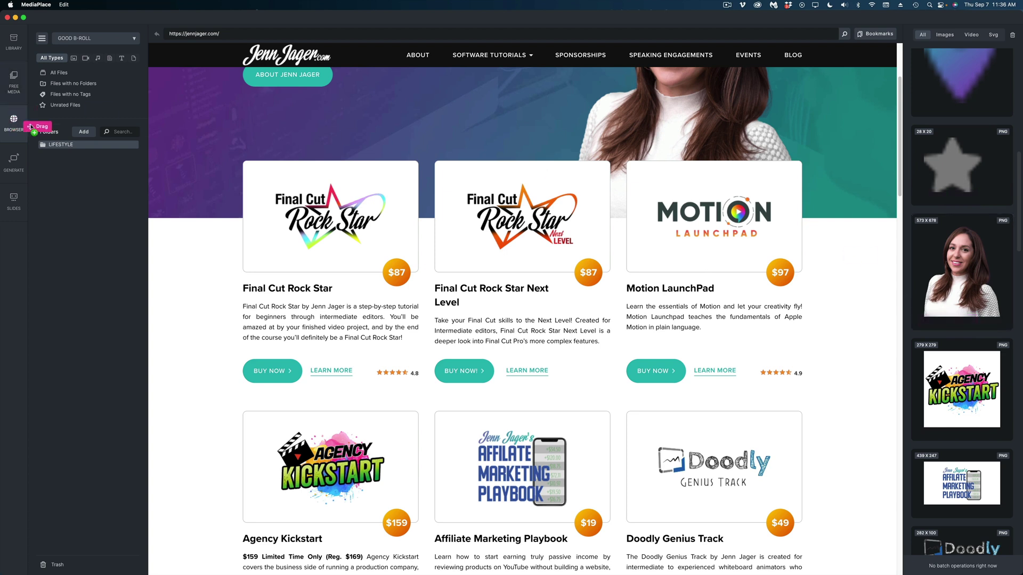
{"action": "left_click_drag", "start_coordinate": [56, 148], "coordinate": [56, 148]}
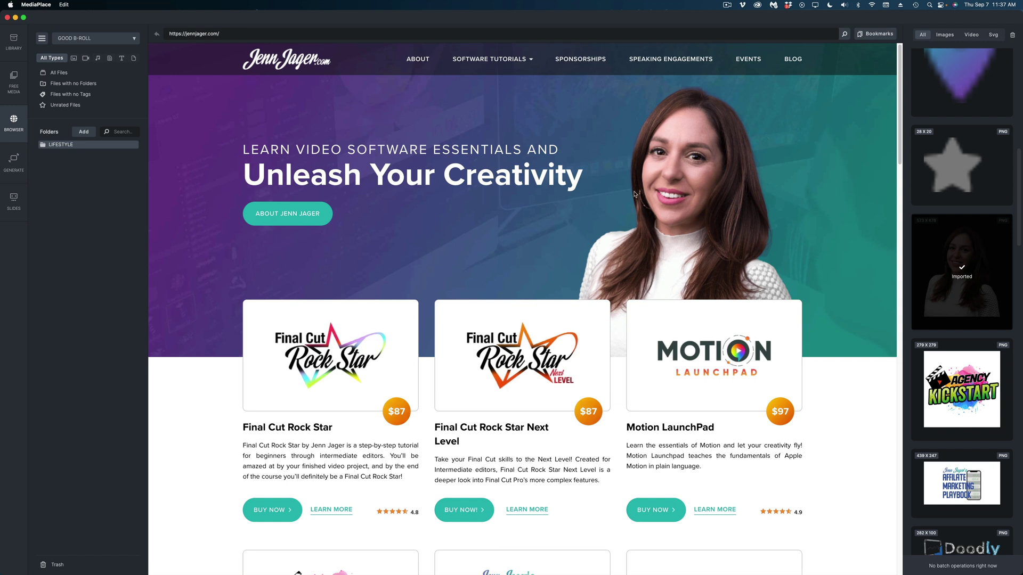
Go to the site's About page and scroll through it.
{"action": "left_click", "coordinate": [418, 61]}
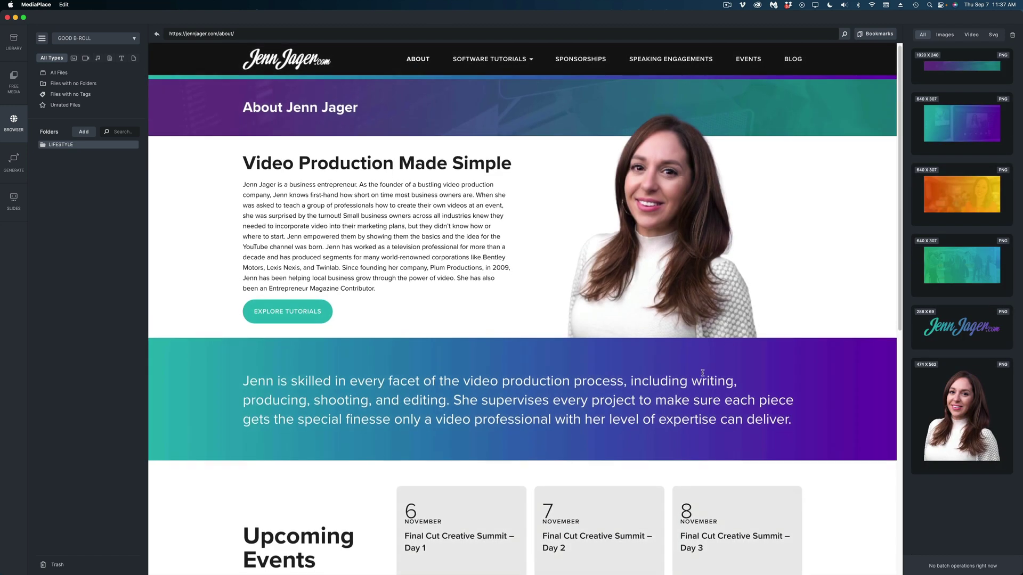
{"action": "scroll", "coordinate": [702, 373], "scroll_direction": "down", "scroll_amount": 6}
{"action": "mouse_move", "coordinate": [978, 309]}
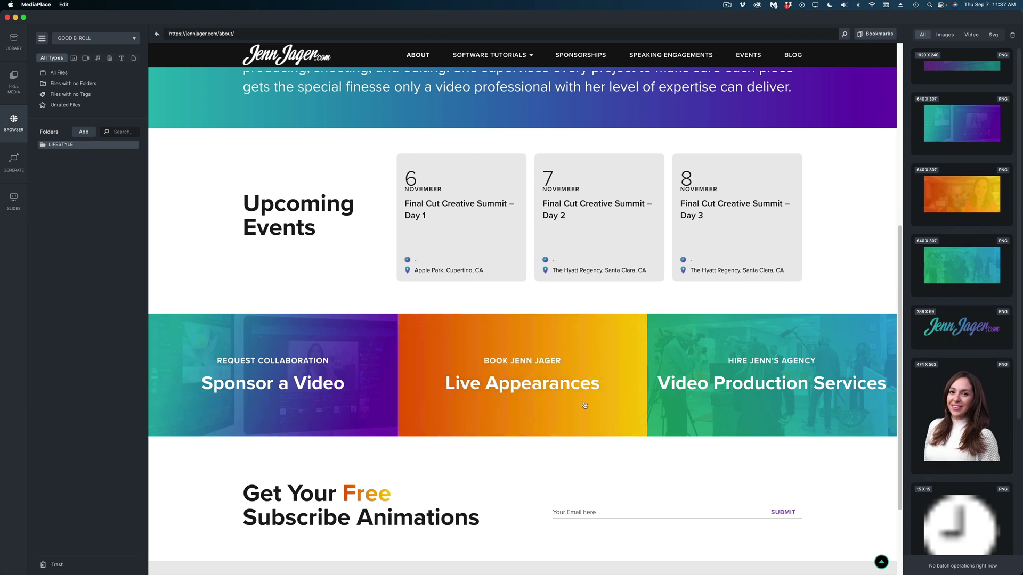
{"action": "scroll", "coordinate": [804, 401], "scroll_direction": "up", "scroll_amount": 6}
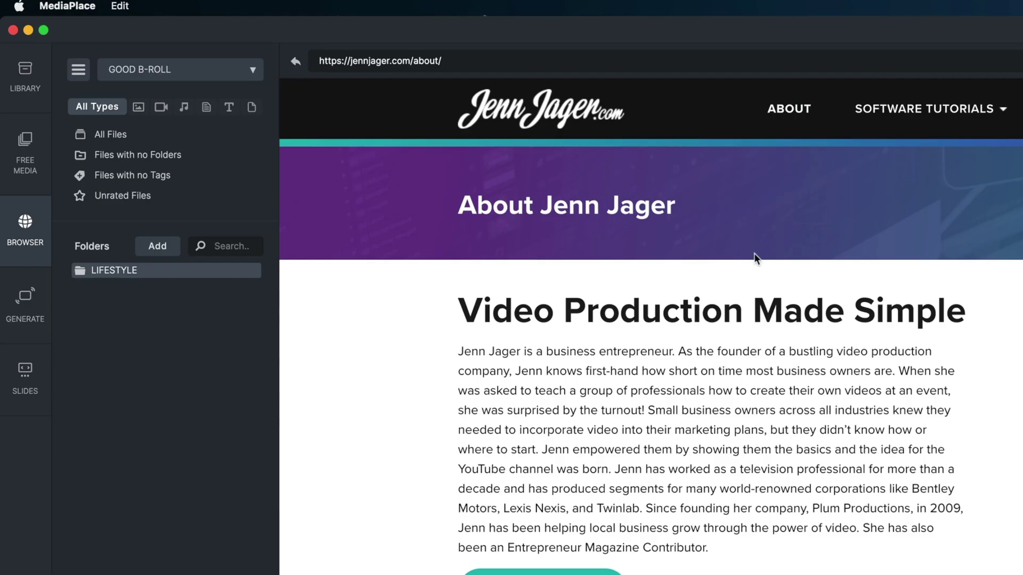
Switch to the background generator and choose the pattern style.
{"action": "left_click", "coordinate": [25, 303]}
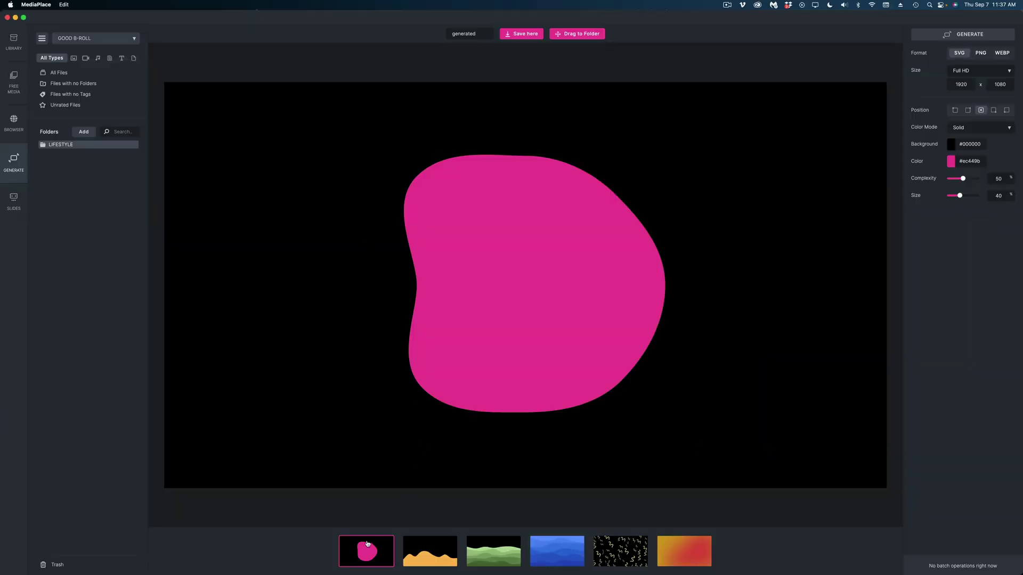
{"action": "key", "text": "Right"}
{"action": "key", "text": "Right"}
{"action": "key", "text": "Right"}
{"action": "key", "text": "Right"}
{"action": "key", "text": "Right"}
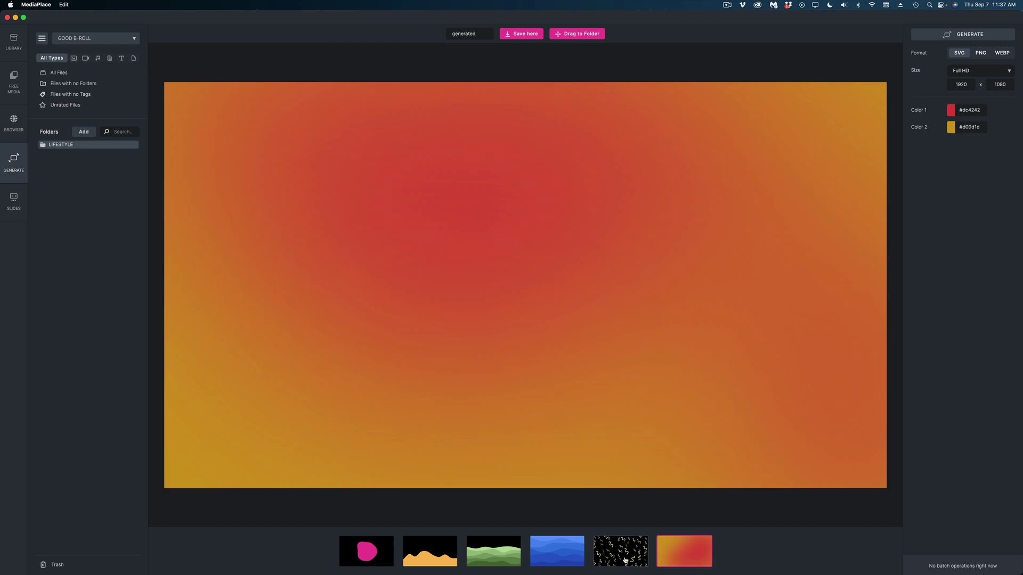
{"action": "left_click", "coordinate": [626, 560]}
{"action": "left_click", "coordinate": [969, 128]}
Try several pattern shapes, including crowns and cursor arrows, and settle on eye shapes.
{"action": "left_click", "coordinate": [973, 112]}
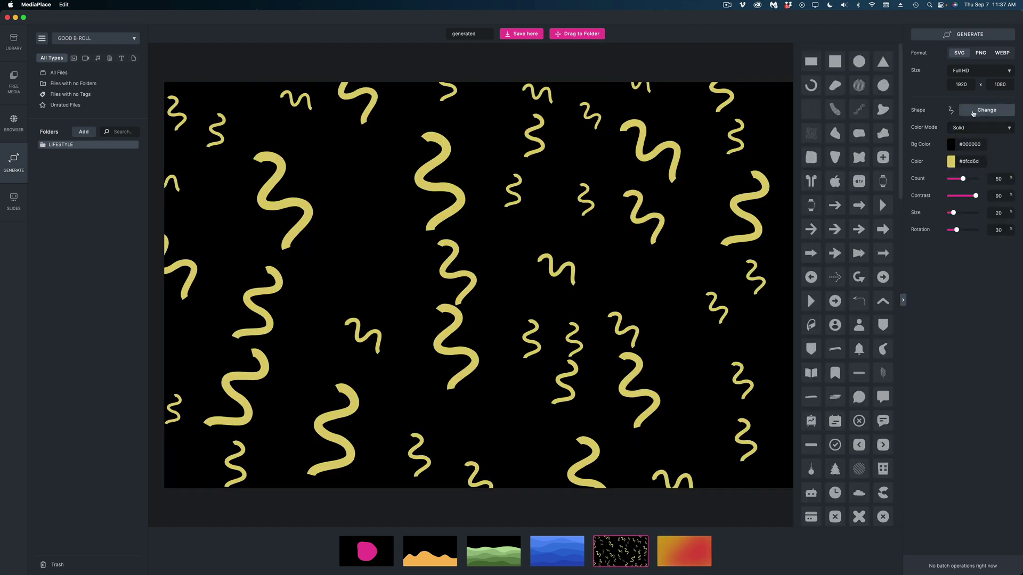
{"action": "left_click", "coordinate": [811, 253]}
{"action": "left_click", "coordinate": [835, 253]}
{"action": "scroll", "coordinate": [847, 267], "scroll_direction": "down", "scroll_amount": 3}
{"action": "left_click", "coordinate": [859, 299]}
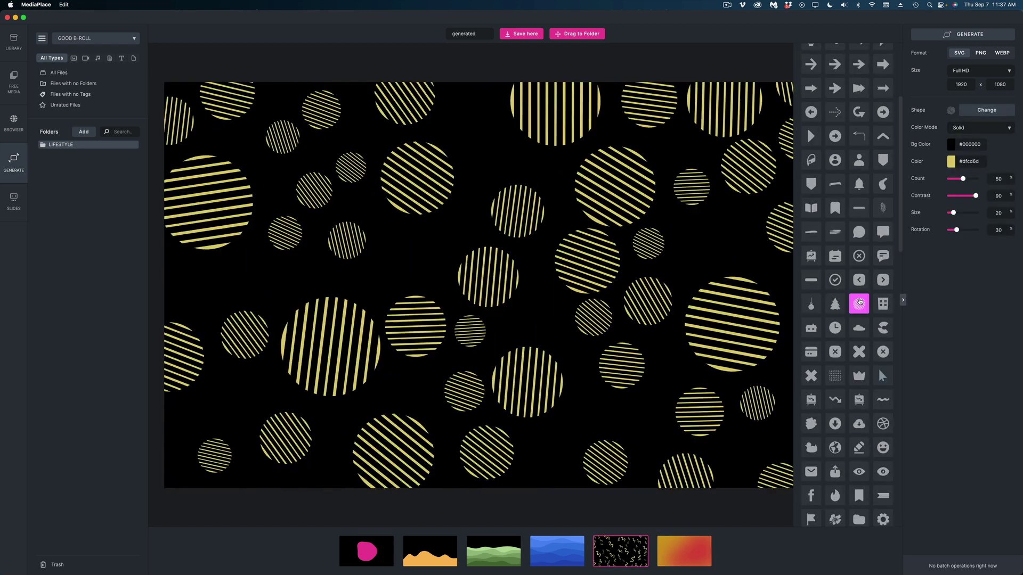
{"action": "scroll", "coordinate": [859, 299], "scroll_direction": "down", "scroll_amount": 2}
{"action": "left_click", "coordinate": [859, 301]}
{"action": "left_click", "coordinate": [876, 303]}
{"action": "scroll", "coordinate": [876, 302], "scroll_direction": "down", "scroll_amount": 5}
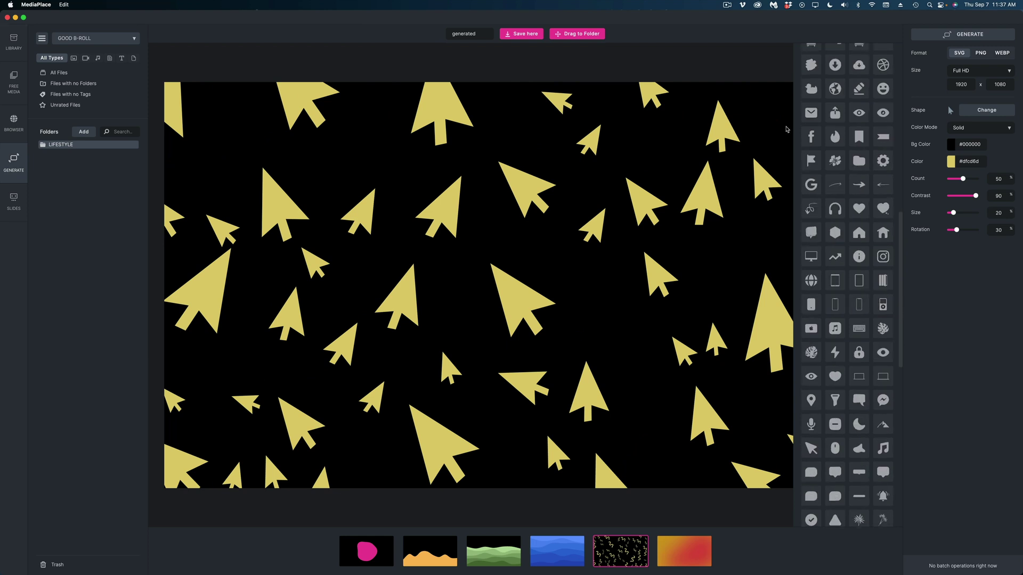
{"action": "left_click", "coordinate": [859, 113]}
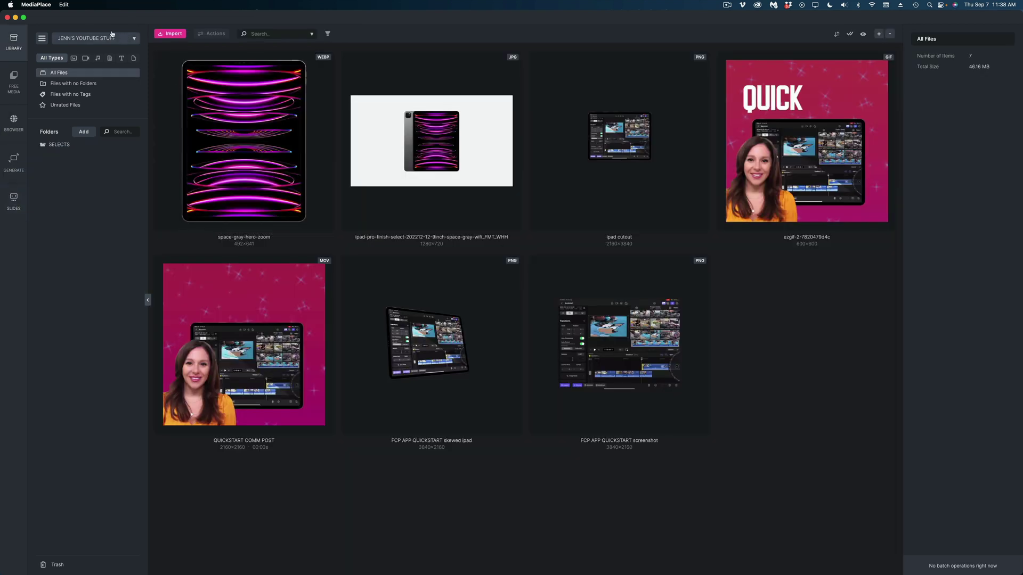
Create a slideshow from the iPad product photo and the ipad cutout image.
{"action": "left_click", "coordinate": [19, 202]}
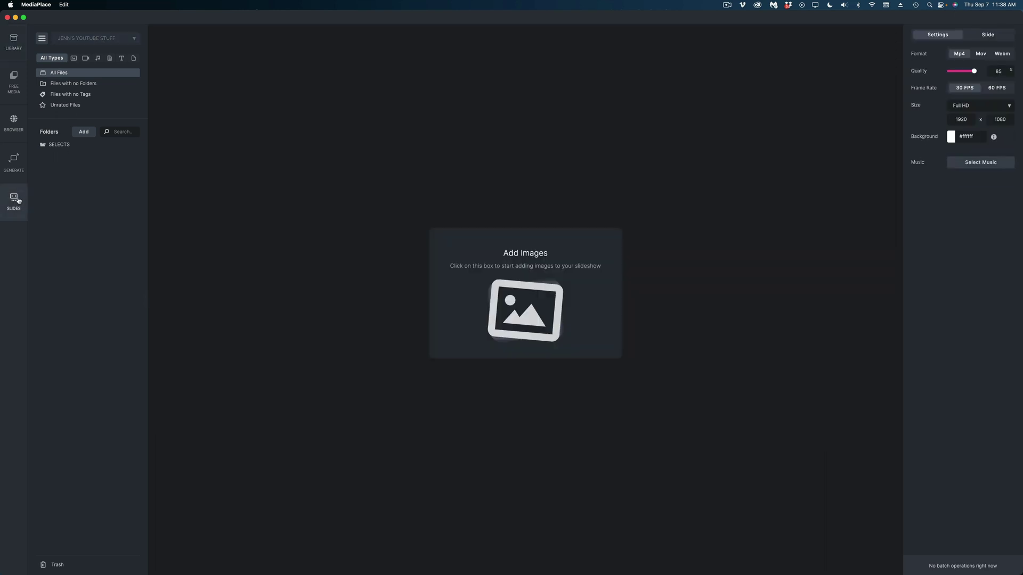
{"action": "left_click", "coordinate": [549, 326]}
{"action": "left_click", "coordinate": [360, 161]}
{"action": "left_click", "coordinate": [514, 164]}
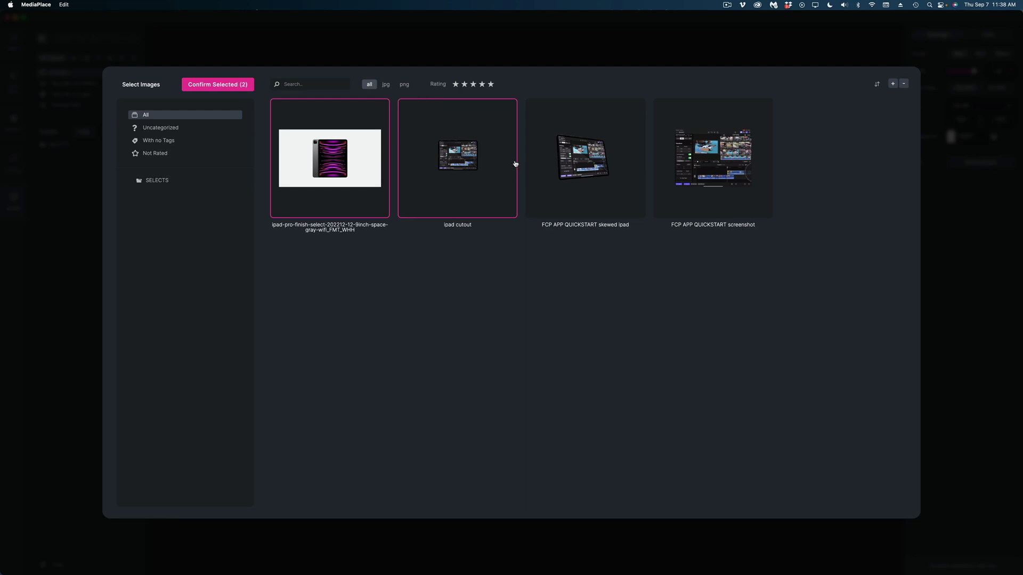
{"action": "left_click", "coordinate": [226, 83]}
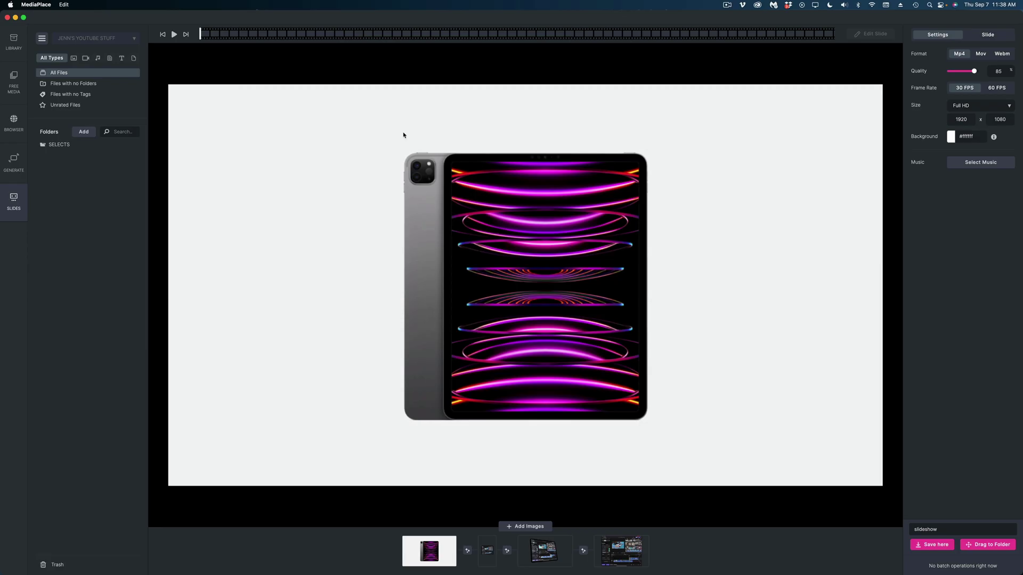
Preview the slideshow, browse the transition choices, and replay it from the first slide.
{"action": "left_click", "coordinate": [174, 35]}
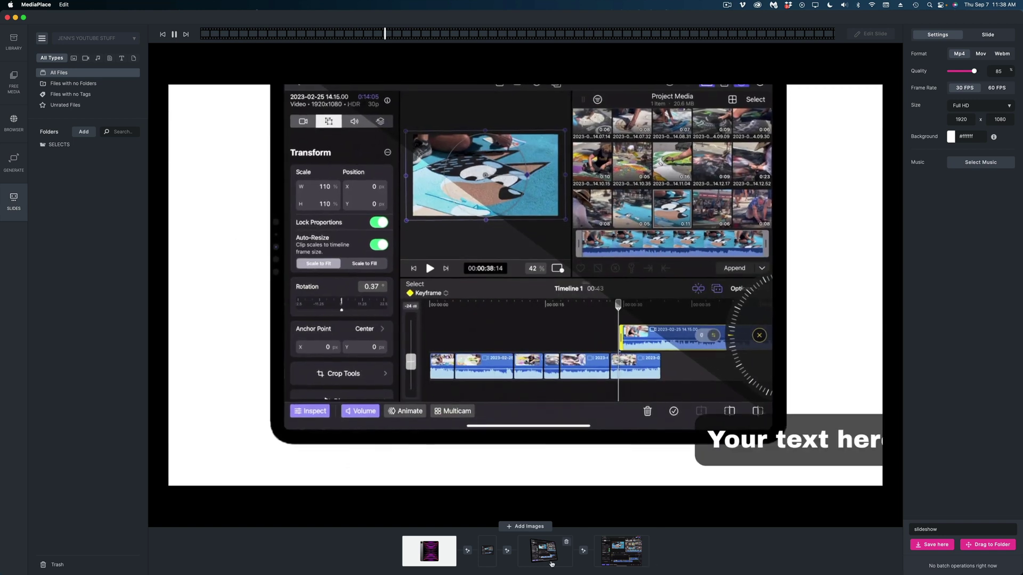
{"action": "left_click", "coordinate": [467, 550]}
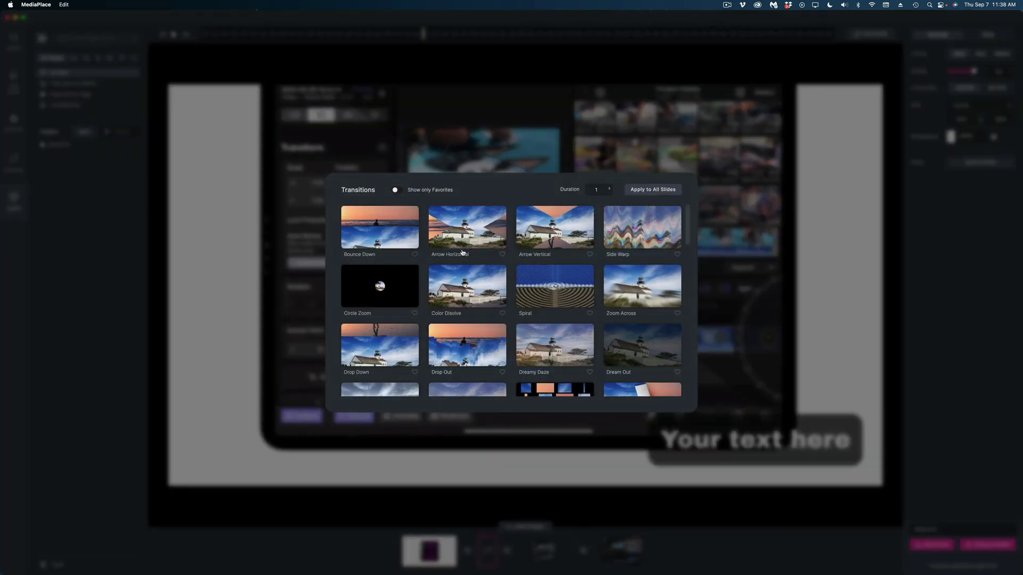
{"action": "scroll", "coordinate": [464, 256], "scroll_direction": "down", "scroll_amount": 4}
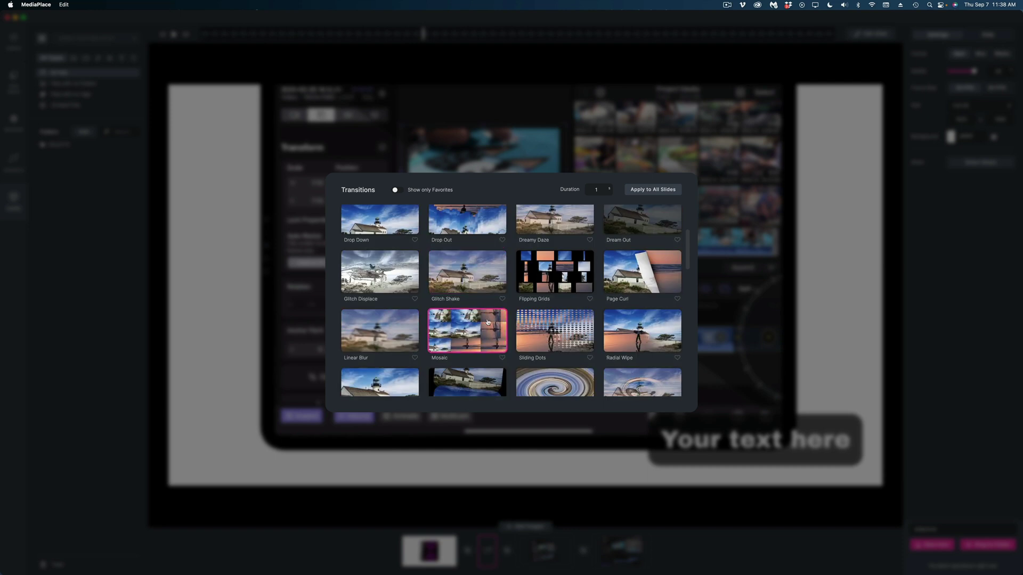
{"action": "left_click", "coordinate": [811, 256]}
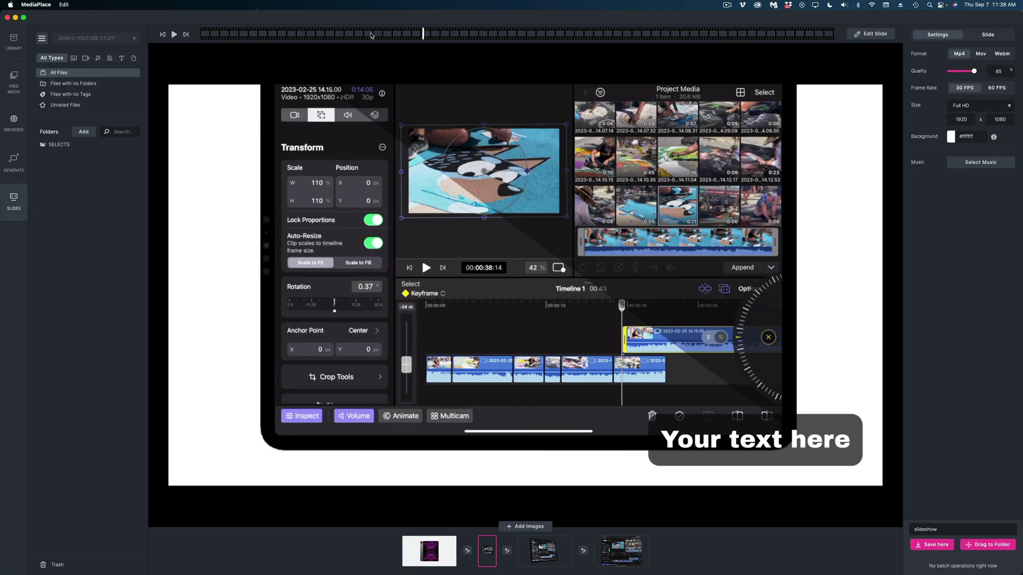
{"action": "left_click_drag", "start_coordinate": [371, 35], "coordinate": [263, 35]}
{"action": "left_click", "coordinate": [174, 35]}
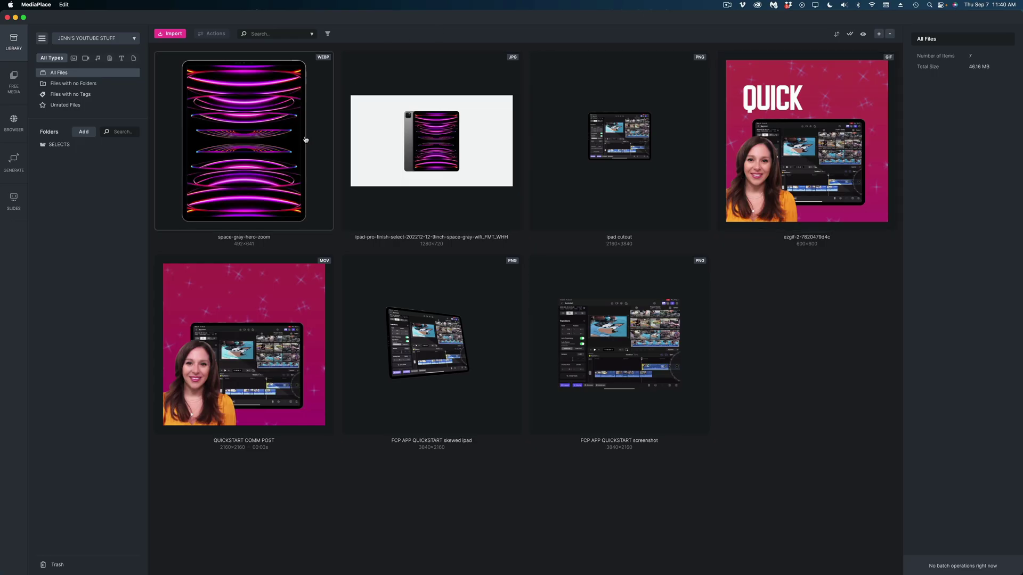
Select space-gray-hero-zoom and add an image Adjustments step to a new action preset.
{"action": "left_click", "coordinate": [276, 118]}
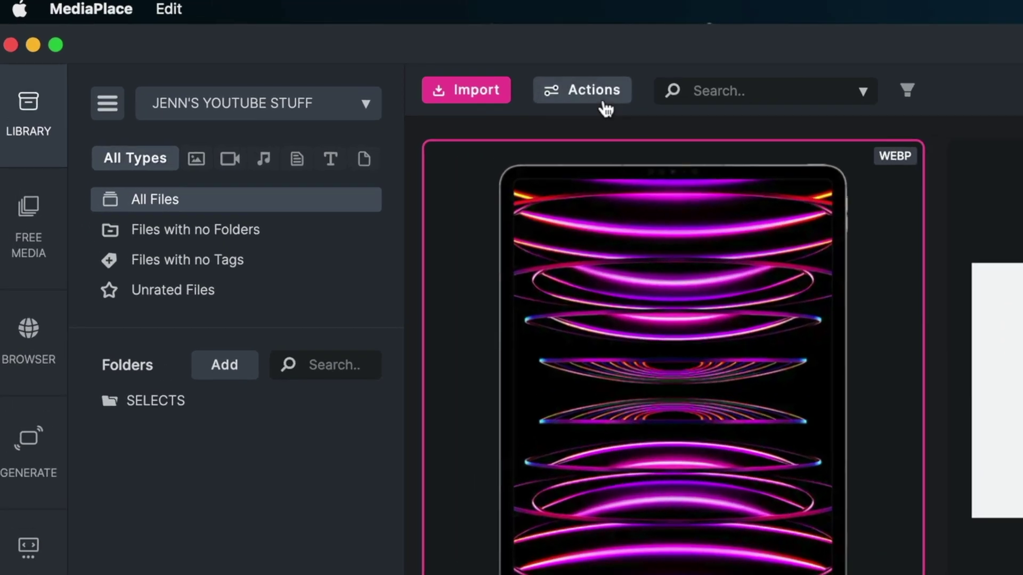
{"action": "left_click", "coordinate": [220, 37]}
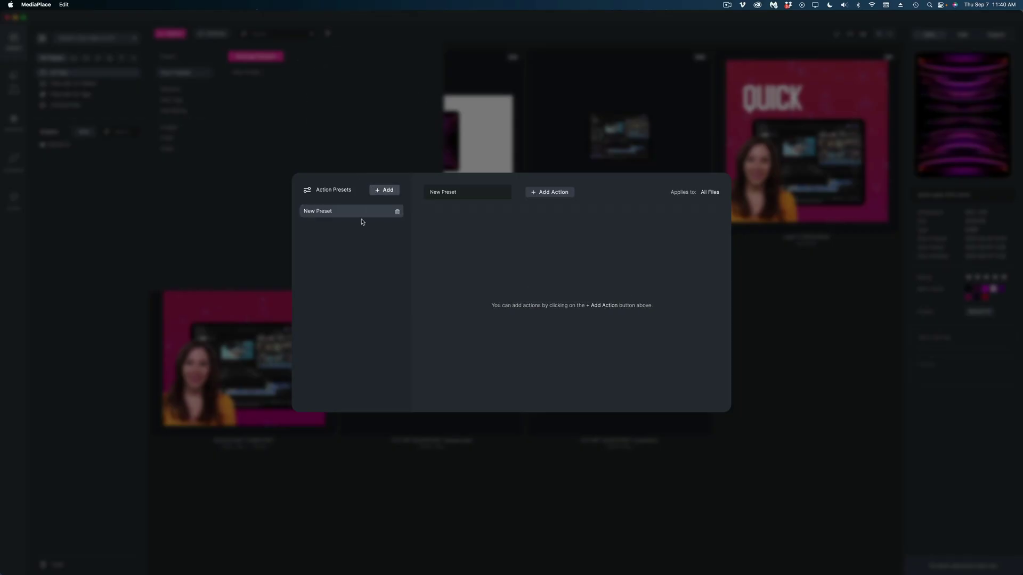
{"action": "left_click", "coordinate": [560, 192]}
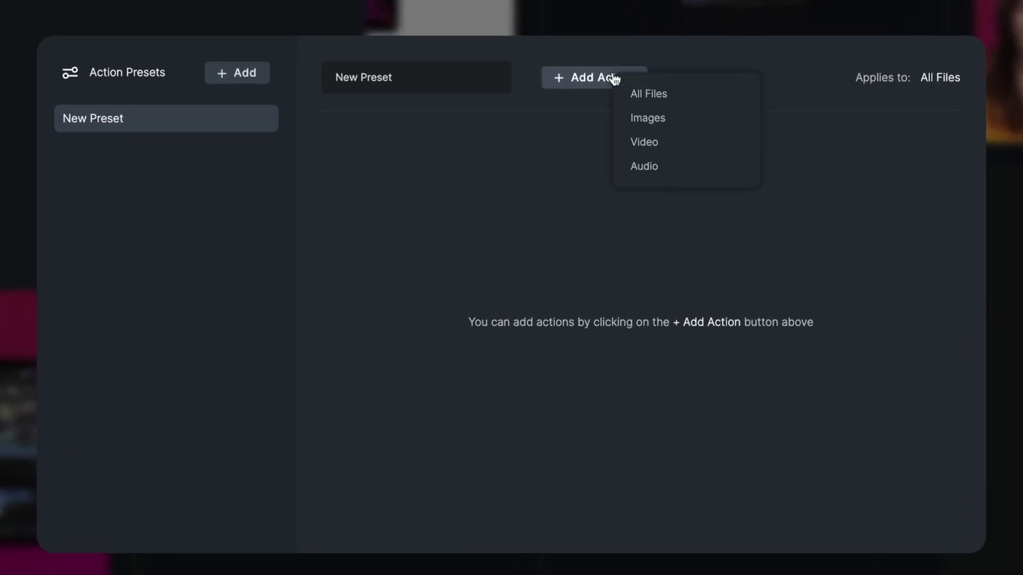
{"action": "mouse_move", "coordinate": [672, 123]}
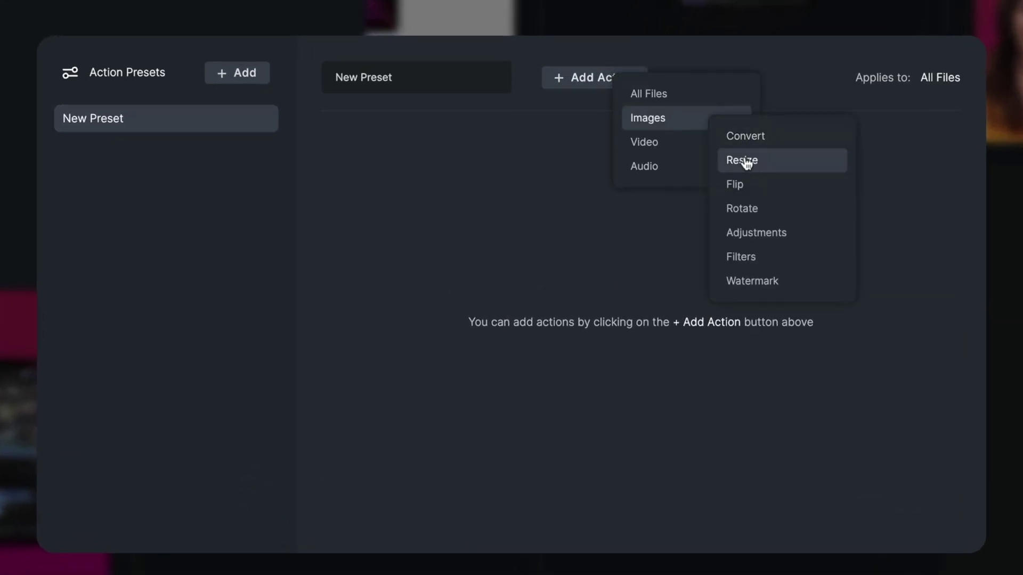
{"action": "left_click", "coordinate": [750, 233]}
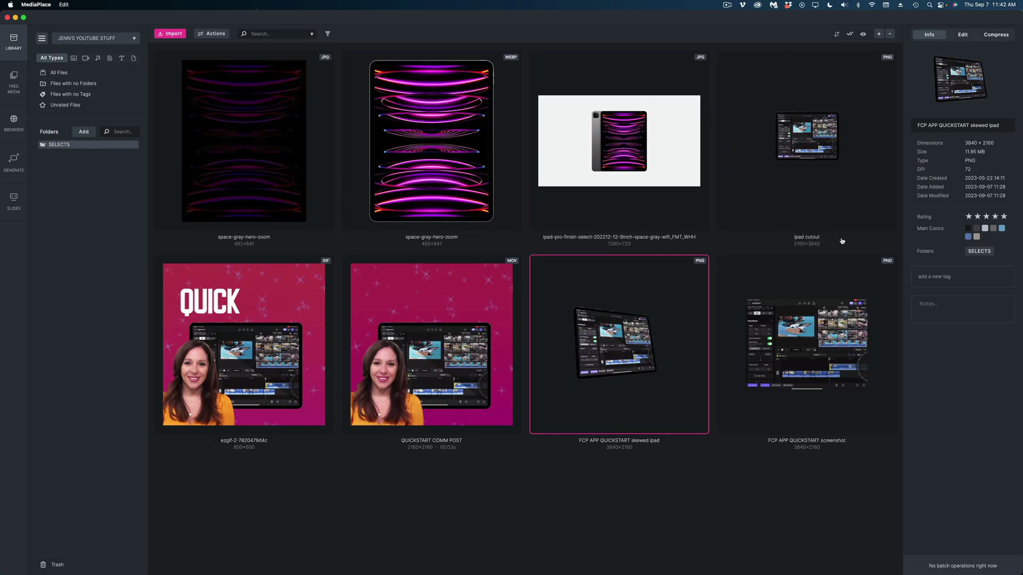
Add the iPad photo and space-gray-hero-zoom WEBP to the selection and save preset copies here.
{"action": "left_click", "coordinate": [604, 139], "text": "super"}
{"action": "left_click", "coordinate": [457, 145], "text": "super"}
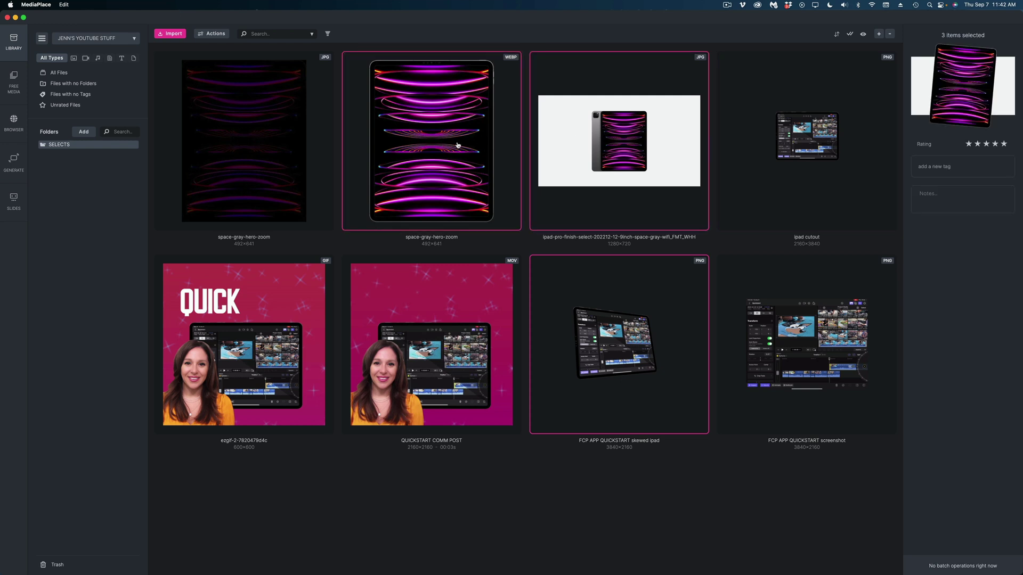
{"action": "key", "text": "super+e"}
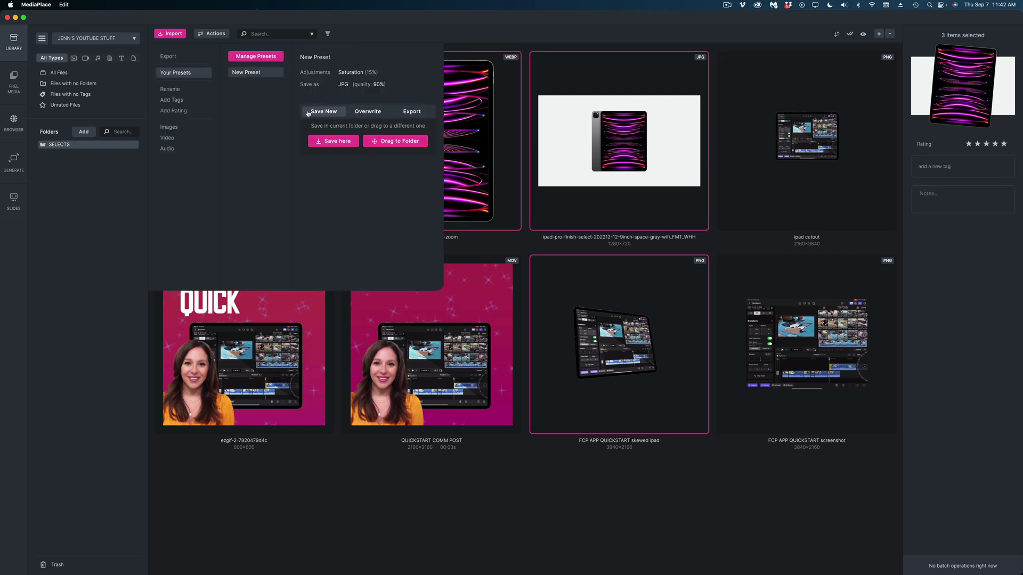
{"action": "left_click", "coordinate": [327, 141]}
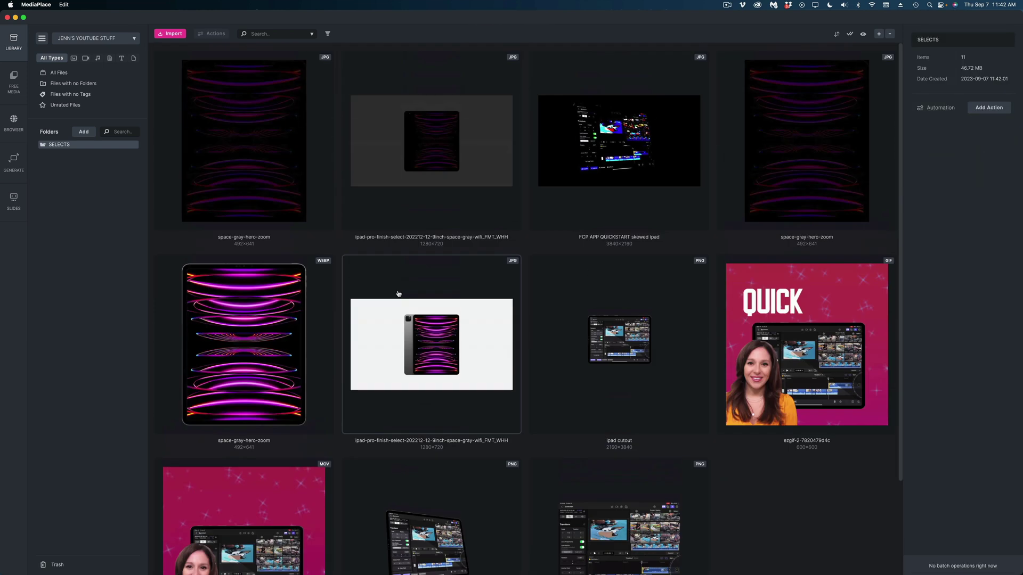
Compare the Info details of the new dark iPad and space-gray-hero-zoom copies.
{"action": "left_click", "coordinate": [584, 131]}
{"action": "left_click", "coordinate": [452, 140]}
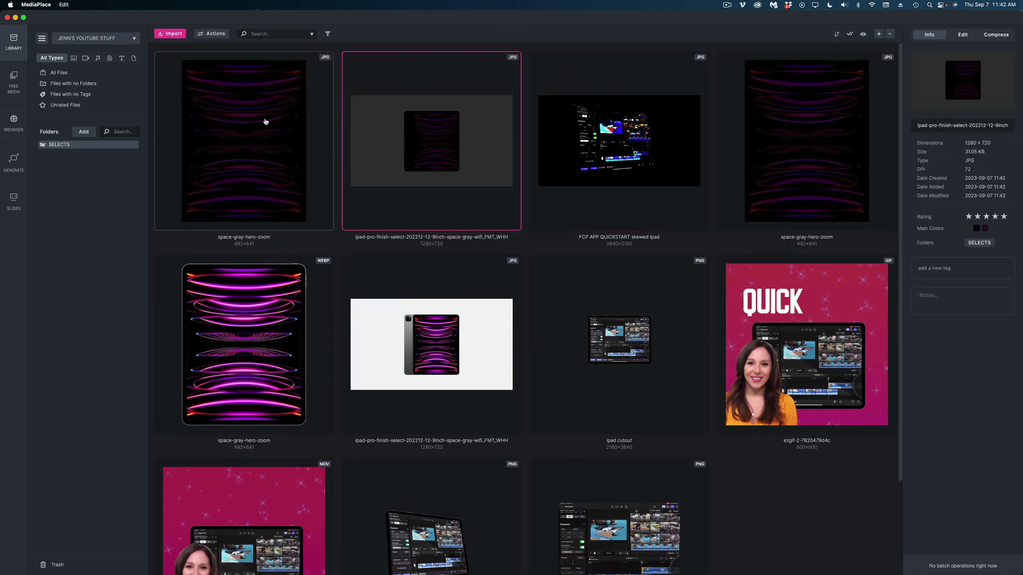
{"action": "left_click", "coordinate": [265, 122]}
{"action": "left_click", "coordinate": [378, 152]}
{"action": "left_click", "coordinate": [754, 155]}
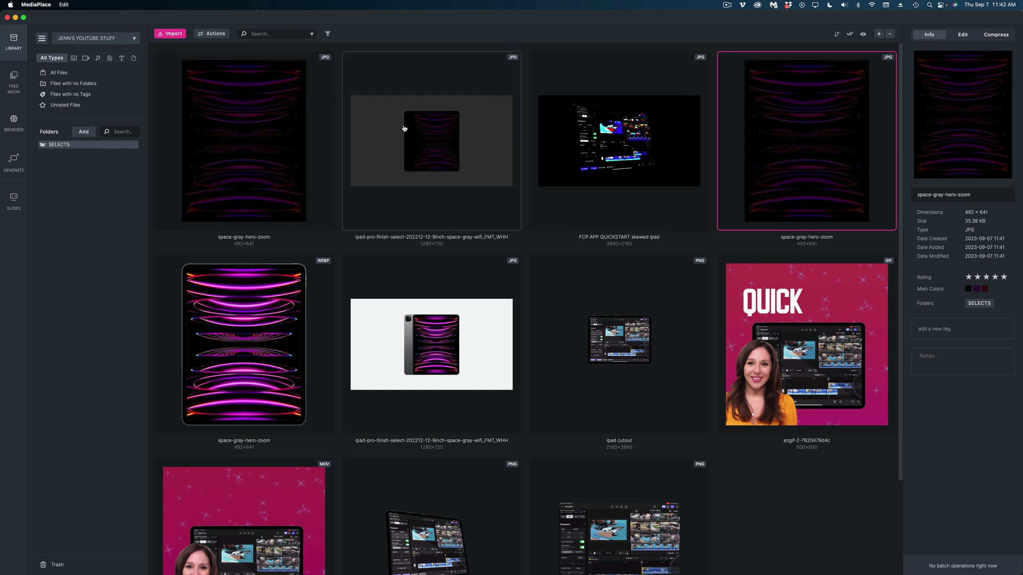
{"action": "left_click", "coordinate": [626, 147]}
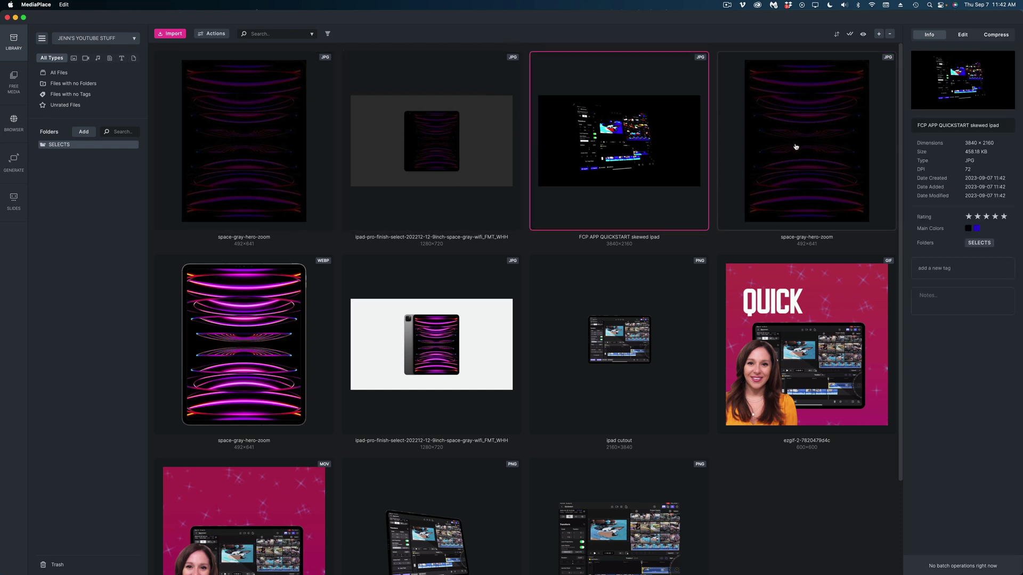
{"action": "left_click", "coordinate": [794, 150]}
{"action": "left_click", "coordinate": [628, 155]}
{"action": "left_click", "coordinate": [433, 144]}
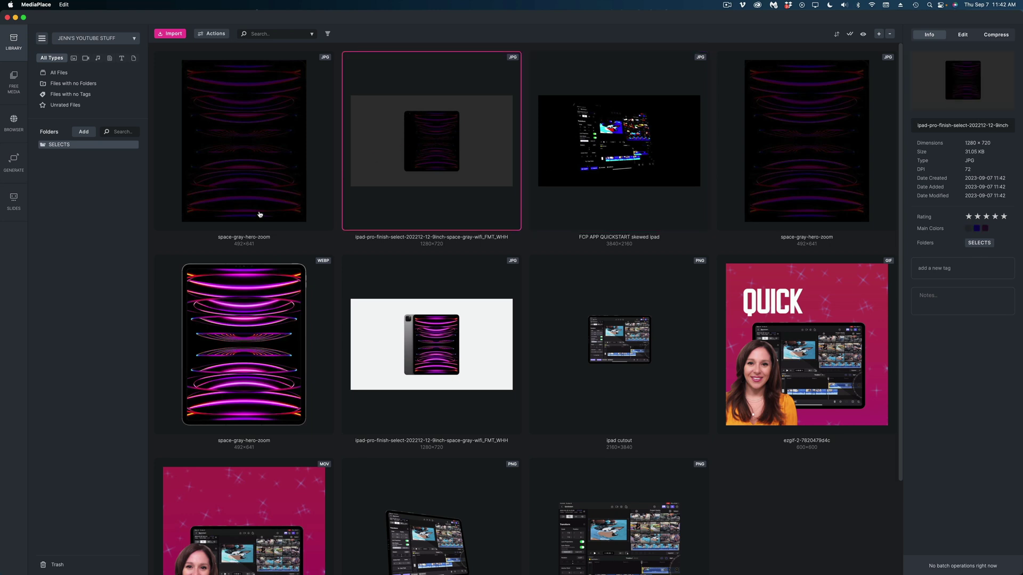
{"action": "left_click", "coordinate": [209, 214]}
{"action": "left_click", "coordinate": [485, 160]}
{"action": "left_click", "coordinate": [703, 158]}
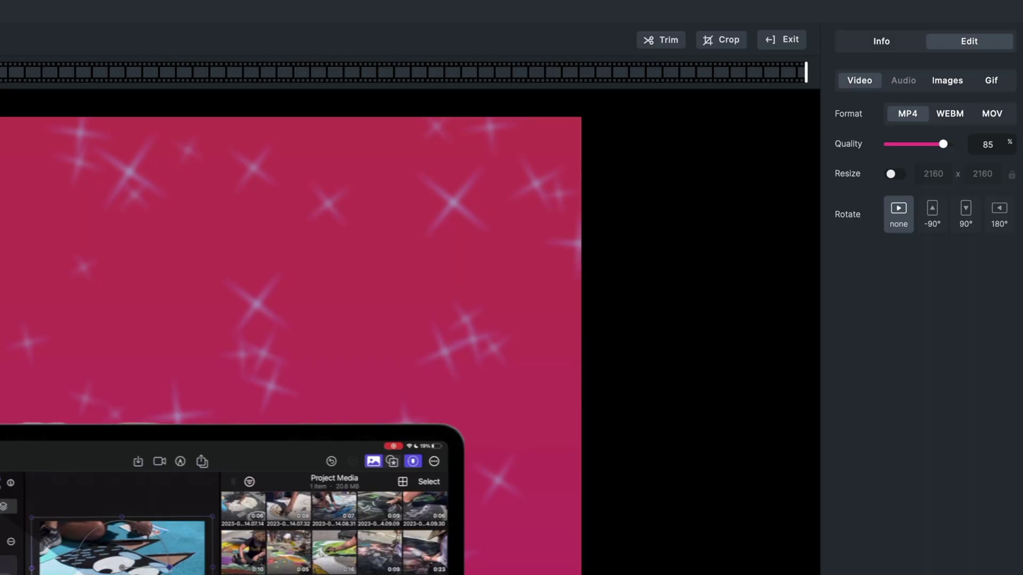
Save the QUICKSTART COMM POST clip as a 5 fps GIF in the current folder.
{"action": "left_click", "coordinate": [1000, 89]}
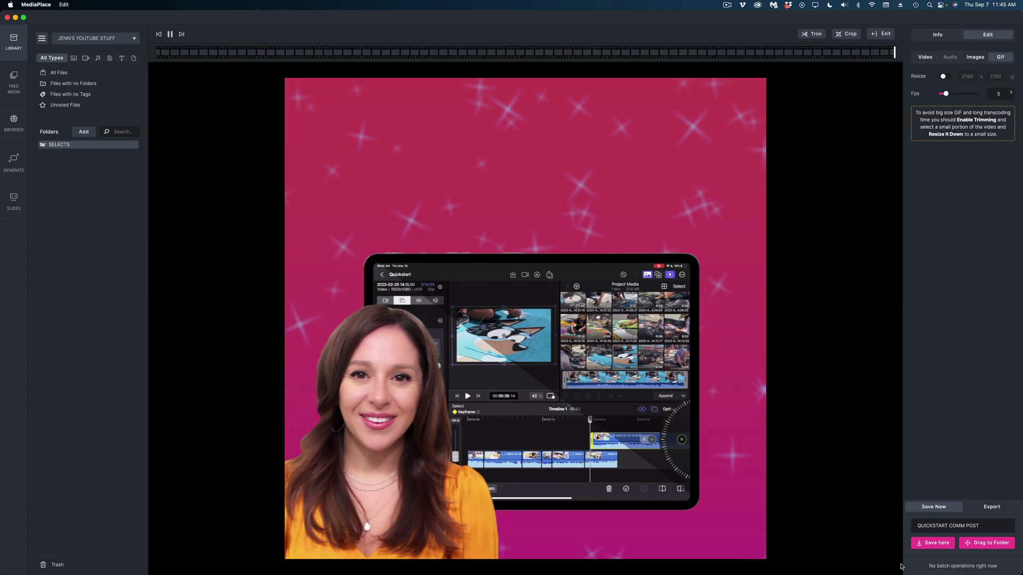
{"action": "left_click", "coordinate": [936, 546]}
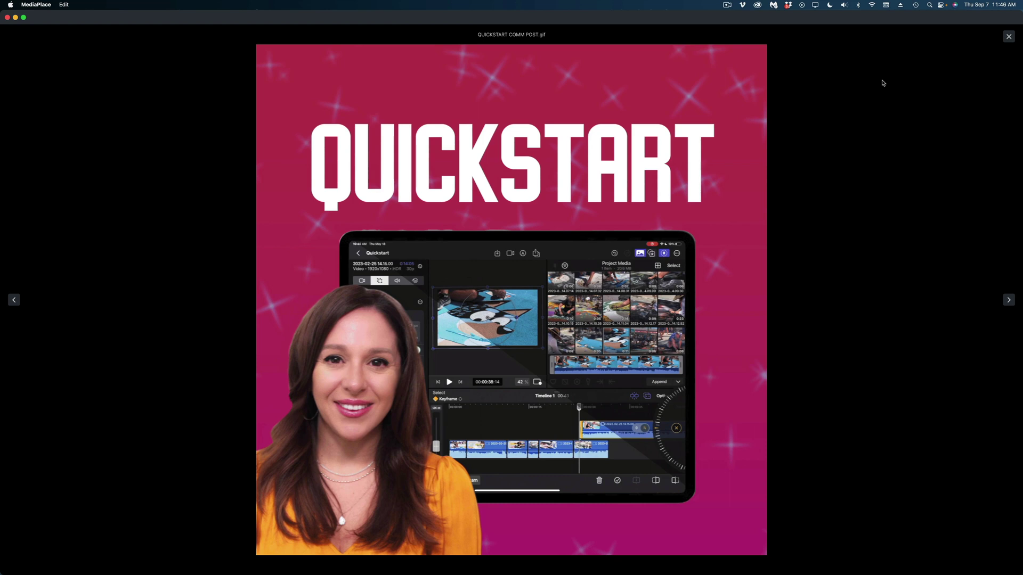
Close the GIF preview and open ezgif-2-7820479d4c in Edit view.
{"action": "left_click", "coordinate": [1009, 36]}
{"action": "scroll", "coordinate": [205, 417], "scroll_direction": "down", "scroll_amount": 3}
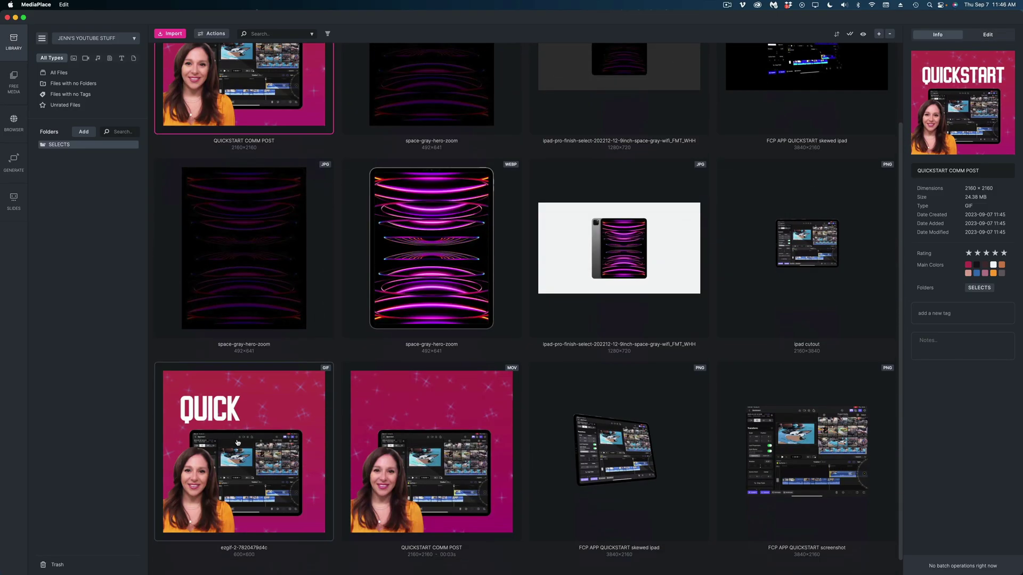
{"action": "left_click", "coordinate": [234, 445]}
{"action": "double_click", "coordinate": [234, 445]}
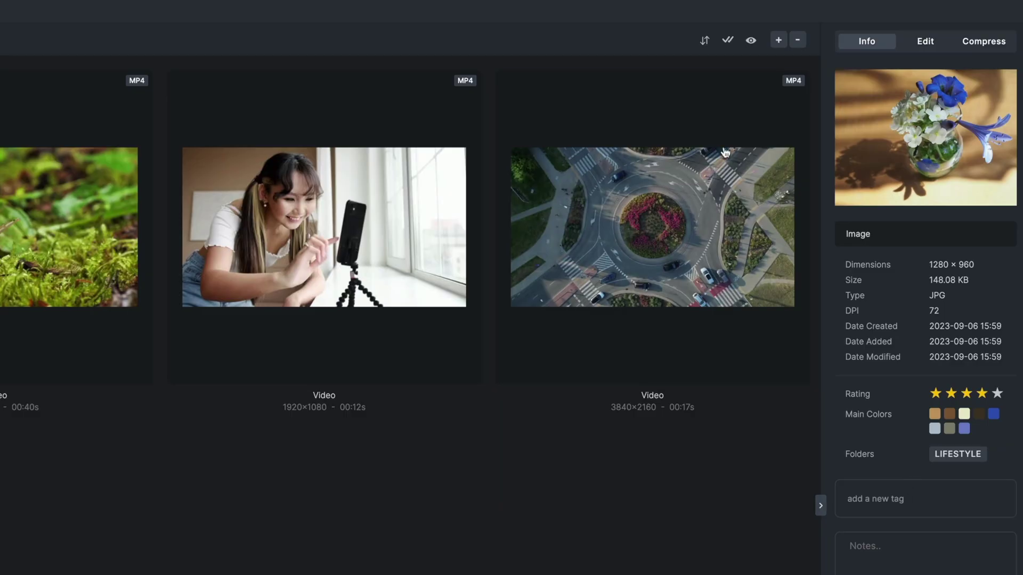
Add the tag FLOWERS to the blue and white flowers photo.
{"action": "left_click", "coordinate": [895, 500]}
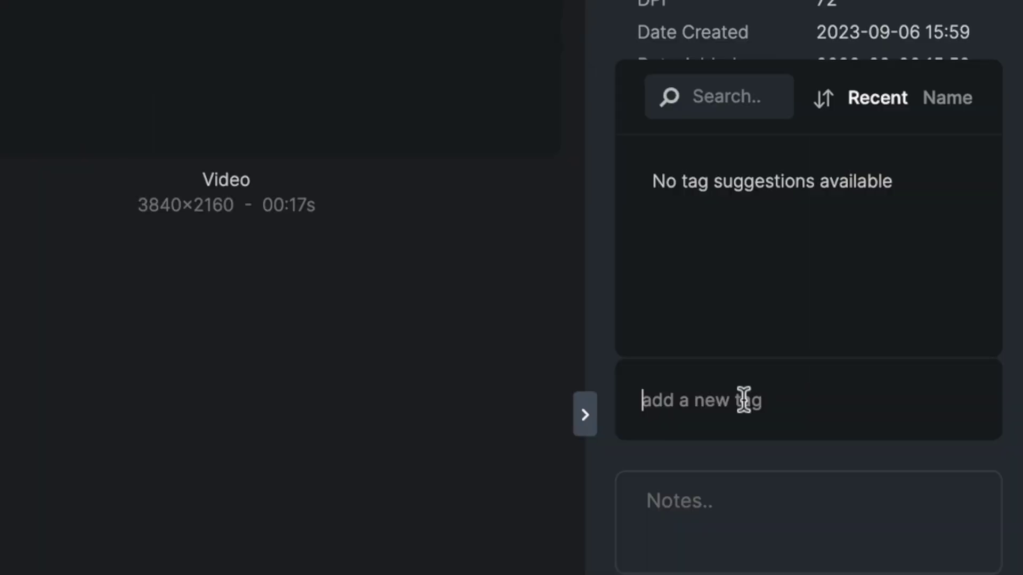
{"action": "type", "text": "FLOW"}
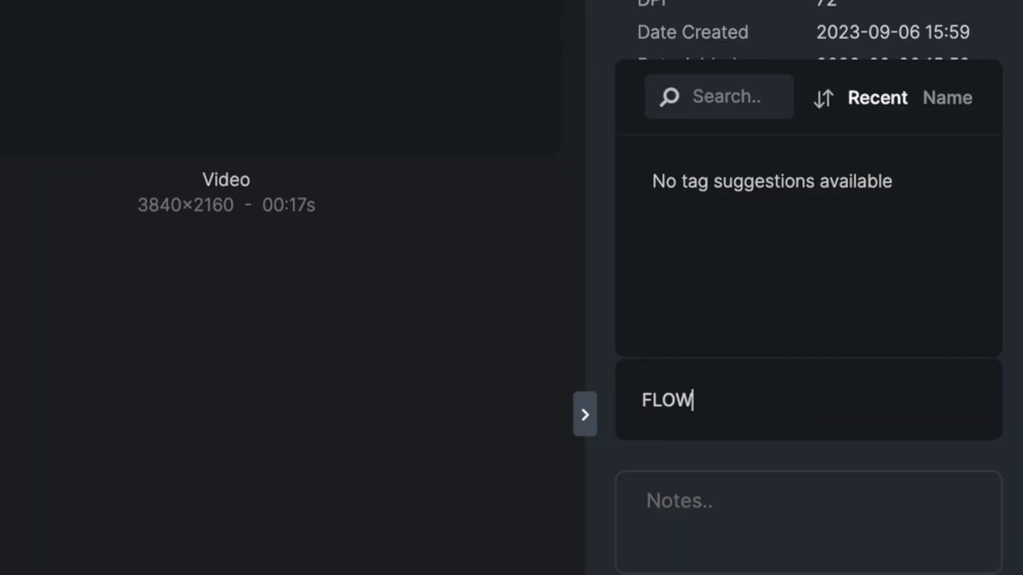
{"action": "type", "text": "ERS"}
{"action": "key", "text": "Return"}
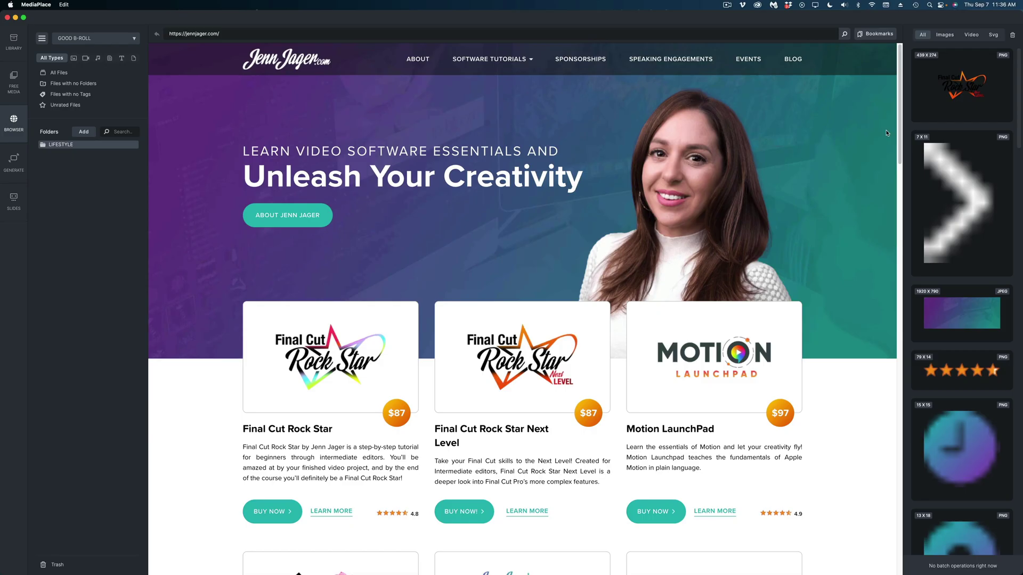
{"action": "scroll", "coordinate": [523, 319], "scroll_direction": "down", "scroll_amount": 3}
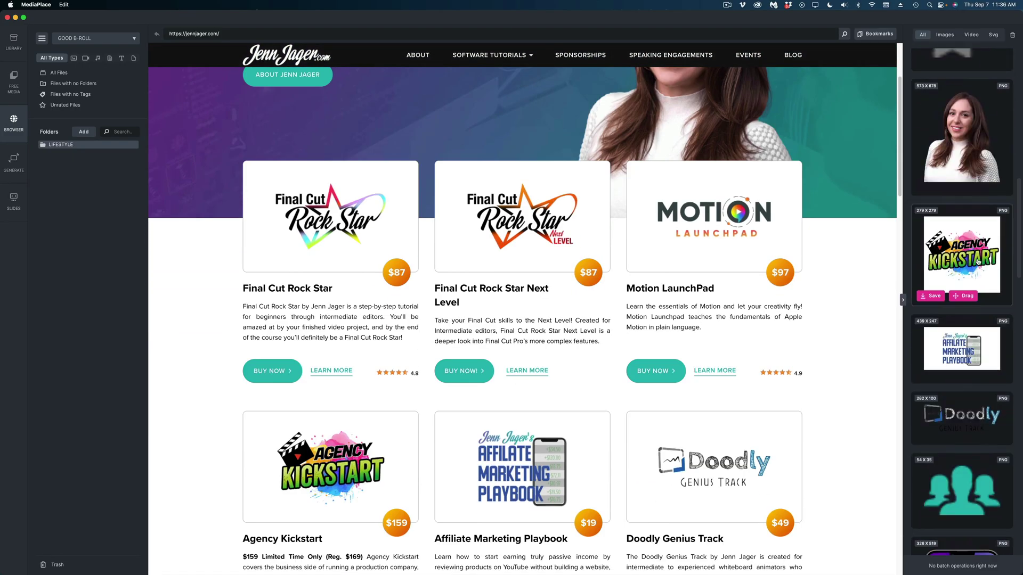
{"action": "left_click_drag", "start_coordinate": [1018, 155], "coordinate": [1019, 322]}
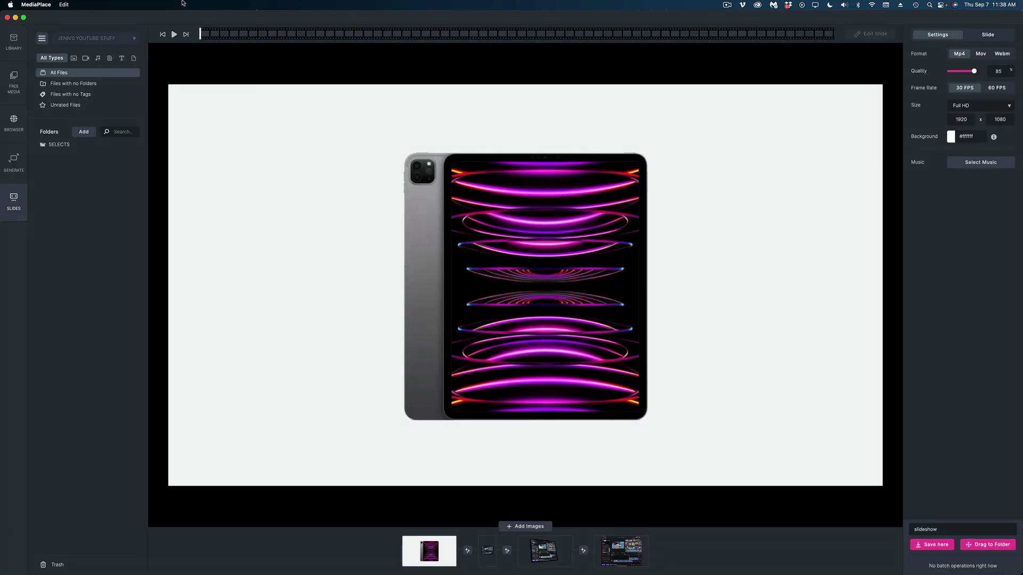
Play the slideshow and show the transition picker between slides 1 and 2.
{"action": "left_click", "coordinate": [175, 35]}
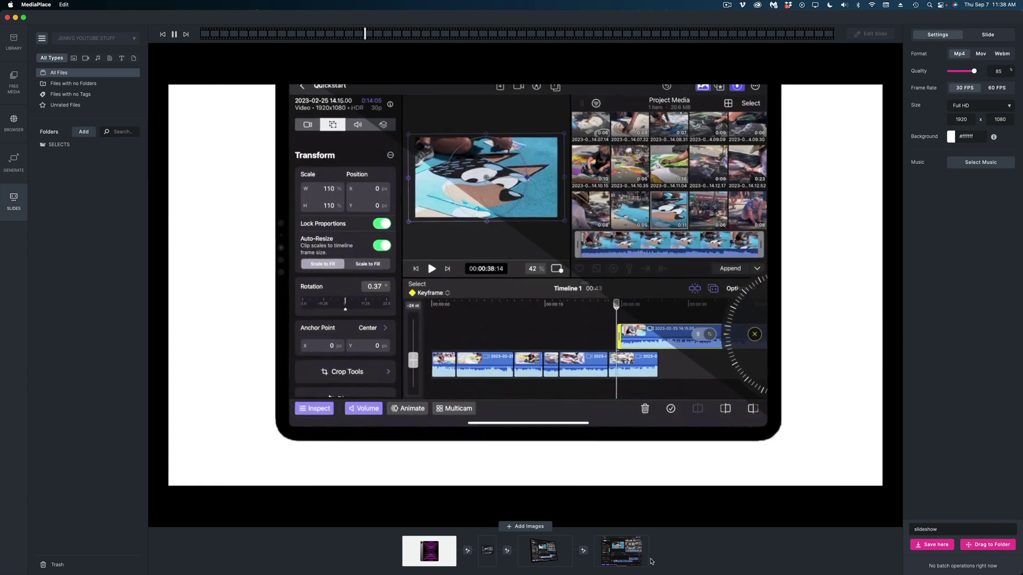
{"action": "left_click", "coordinate": [467, 551]}
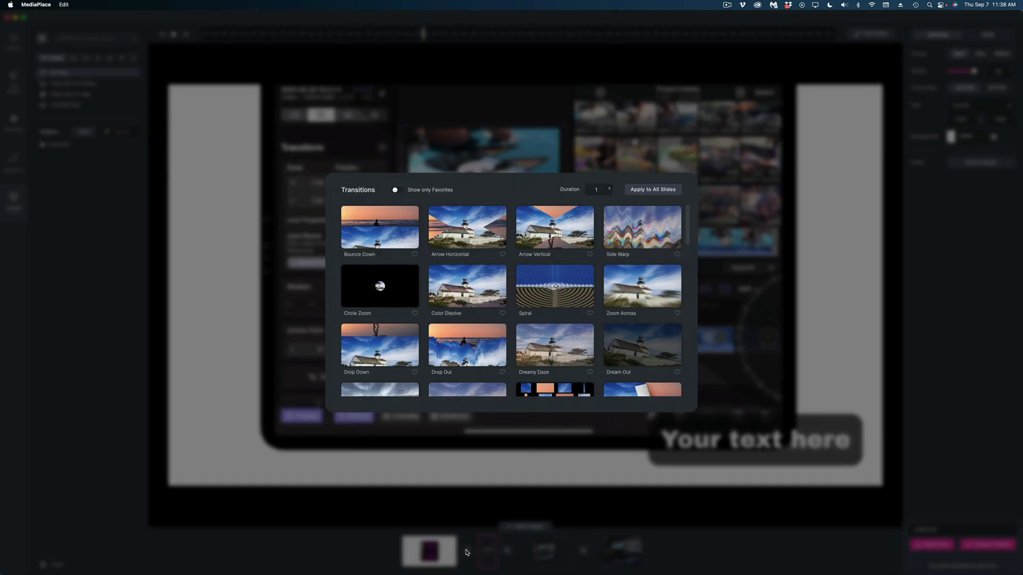
{"action": "scroll", "coordinate": [462, 253], "scroll_direction": "down", "scroll_amount": 3}
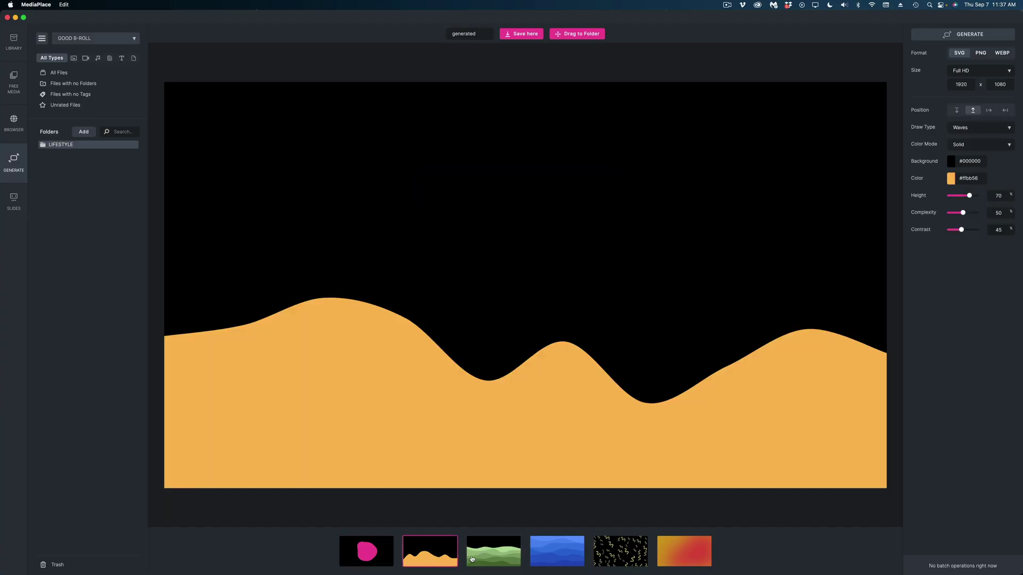
Try the green and blue wave patterns, then settle on the scattered squiggle pattern.
{"action": "left_click", "coordinate": [472, 559]}
{"action": "left_click", "coordinate": [557, 554]}
{"action": "left_click", "coordinate": [626, 549]}
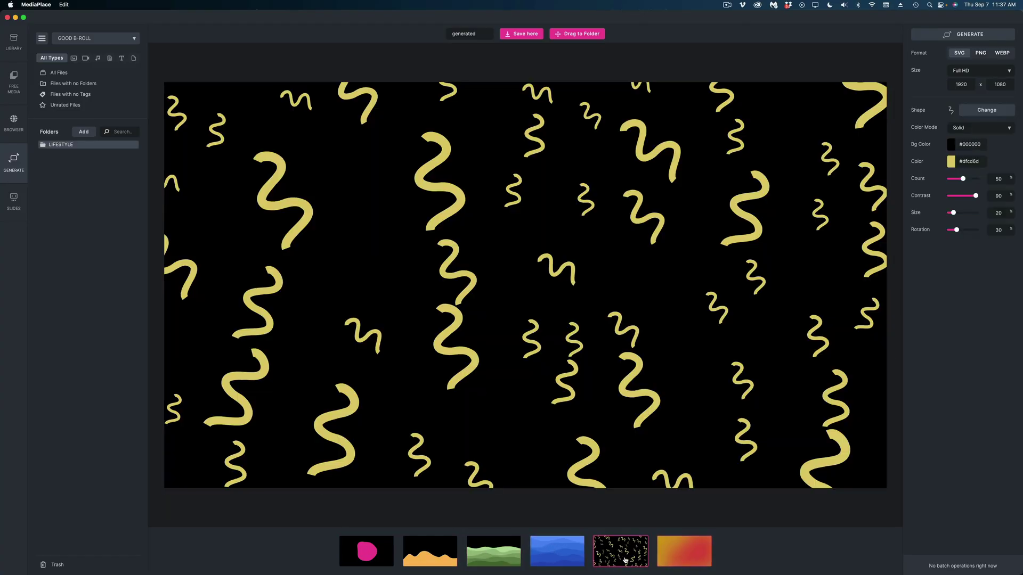
{"action": "left_click", "coordinate": [970, 133]}
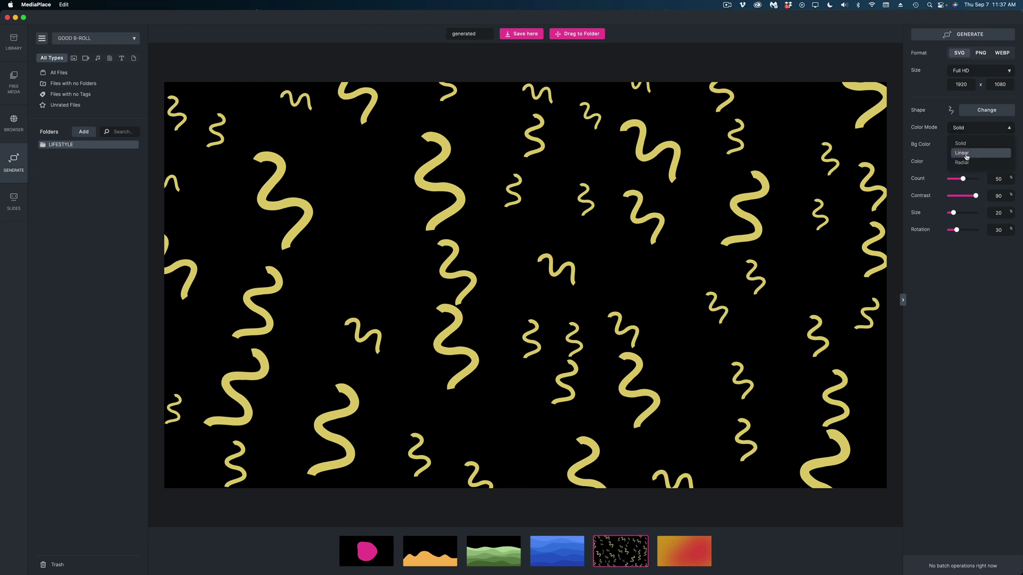
Cycle the pattern shape through arrows, trees, striped circles and cursor arrows, ending on eyes.
{"action": "left_click", "coordinate": [986, 111]}
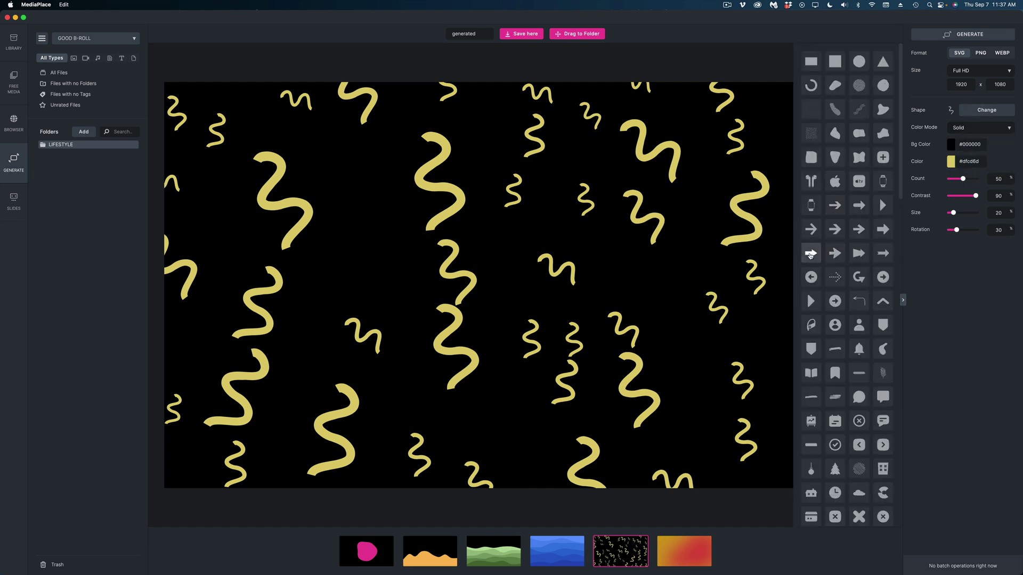
{"action": "left_click", "coordinate": [810, 255]}
{"action": "left_click", "coordinate": [835, 253]}
{"action": "scroll", "coordinate": [835, 266], "scroll_direction": "down", "scroll_amount": 6}
{"action": "left_click", "coordinate": [834, 302]}
{"action": "left_click", "coordinate": [859, 302]}
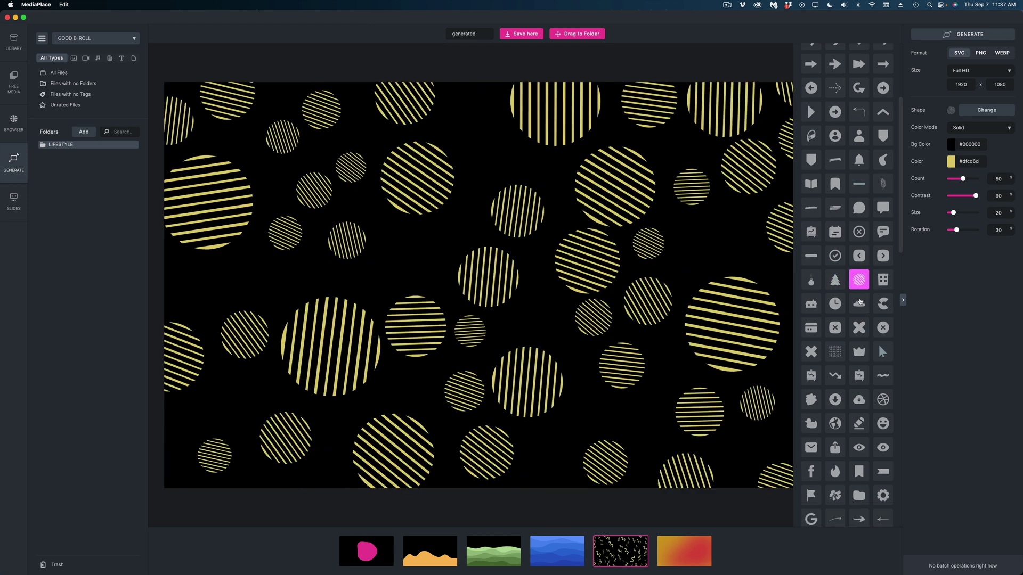
{"action": "scroll", "coordinate": [859, 301], "scroll_direction": "down", "scroll_amount": 2}
{"action": "left_click", "coordinate": [880, 301]}
{"action": "scroll", "coordinate": [878, 301], "scroll_direction": "down", "scroll_amount": 10}
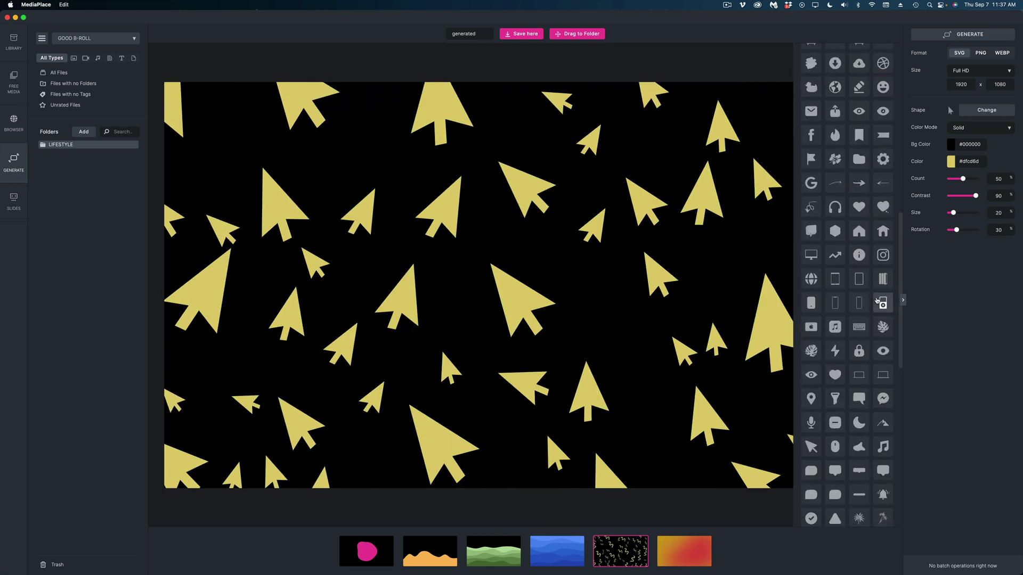
{"action": "left_click", "coordinate": [859, 113]}
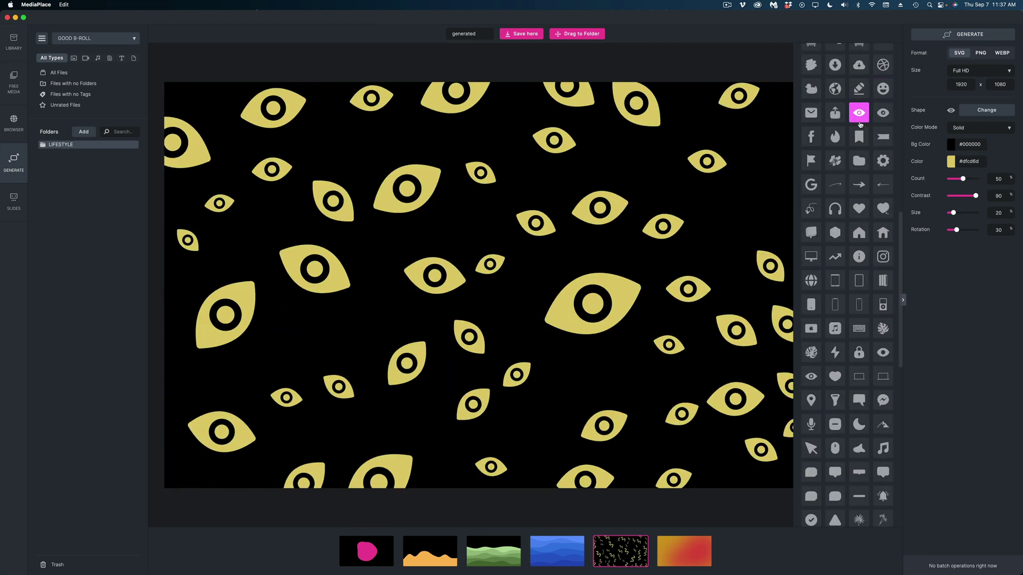